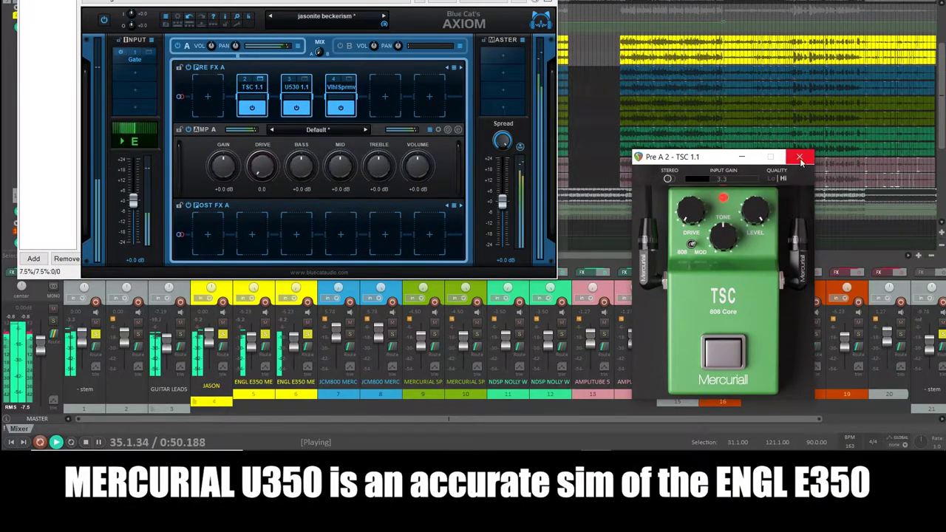
- Close the TSC pedal, inspect the U530 amp settings in the ENGL E350 chain, and close the effects windows
click(798, 156)
click(306, 80)
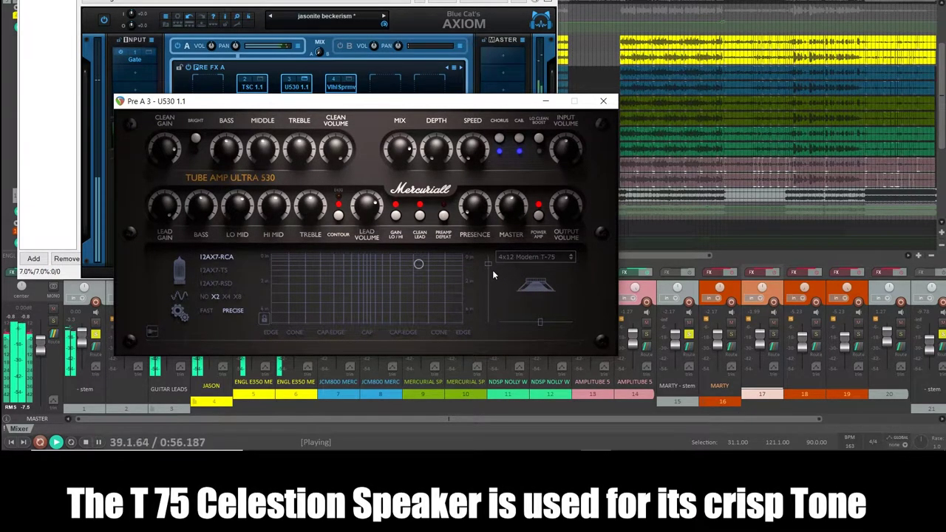
click(603, 101)
key(Escape)
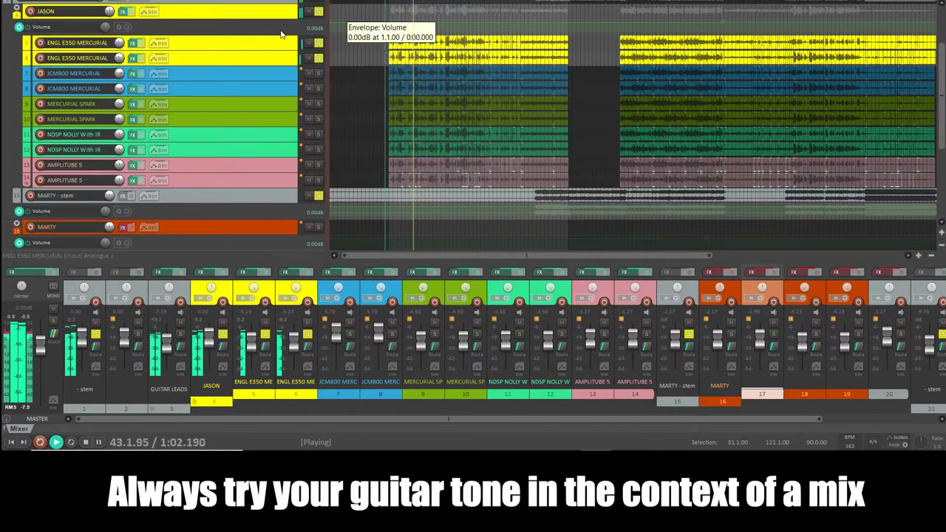
- Play the ENGL E350 MERCURIAL tracks from bar 97, comparing them with and without the backing stem soloed, and stop playback
scroll(306, 18, up, 3)
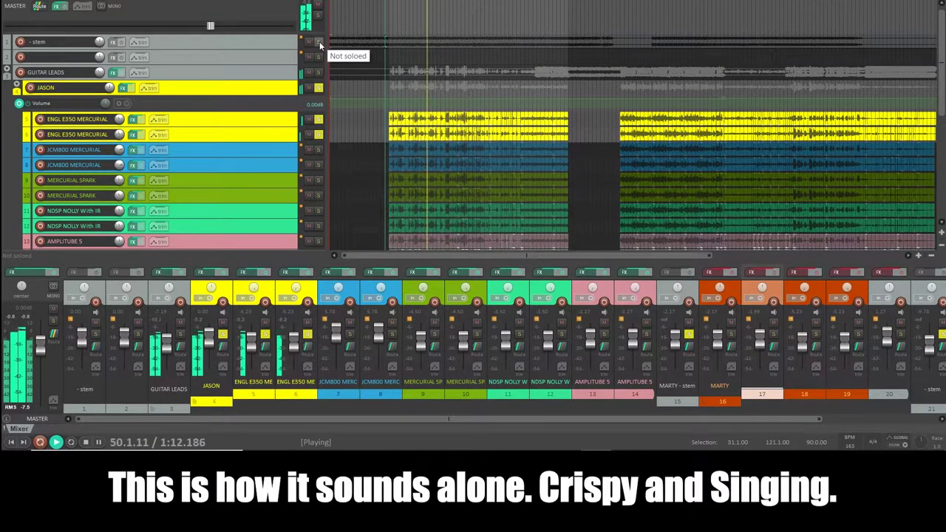
key(space)
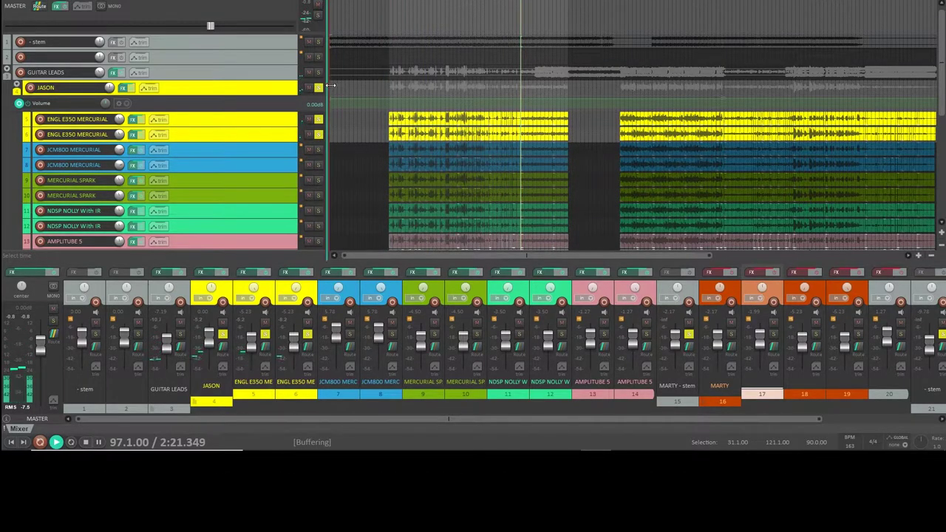
key(space)
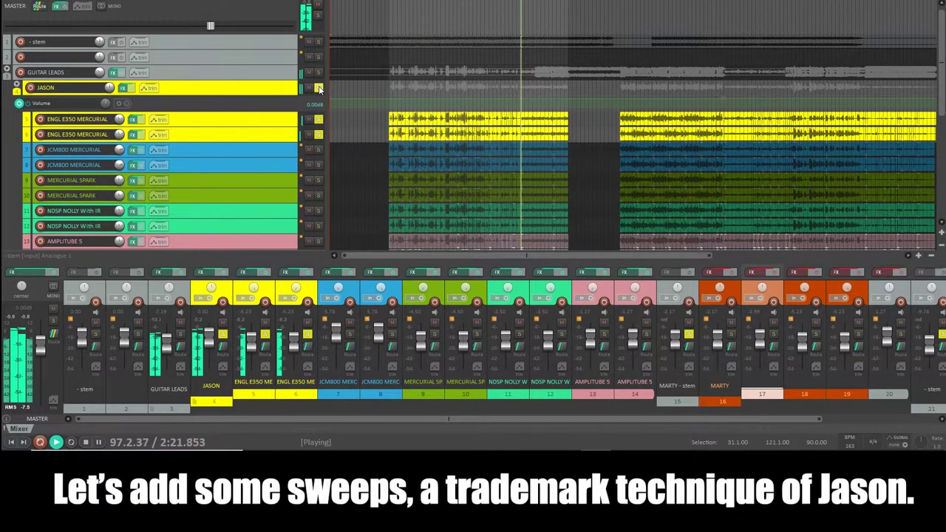
click(320, 43)
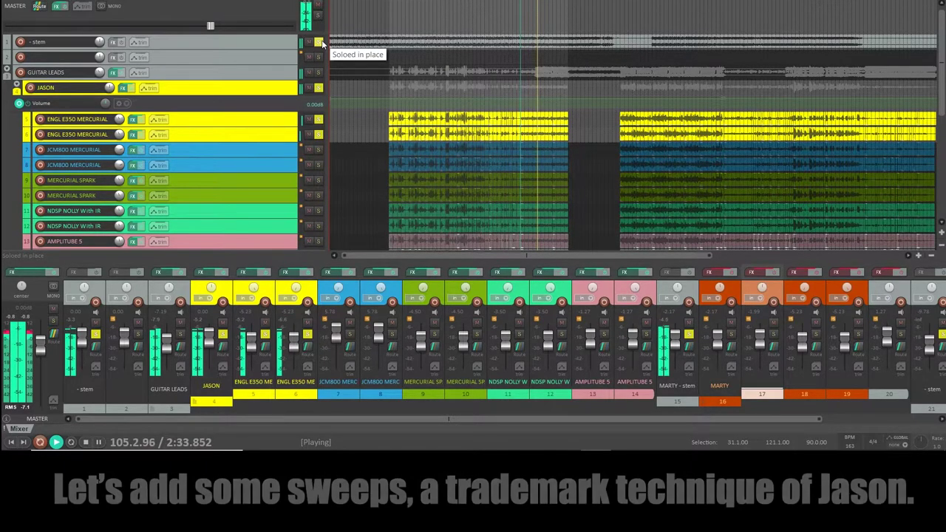
click(318, 42)
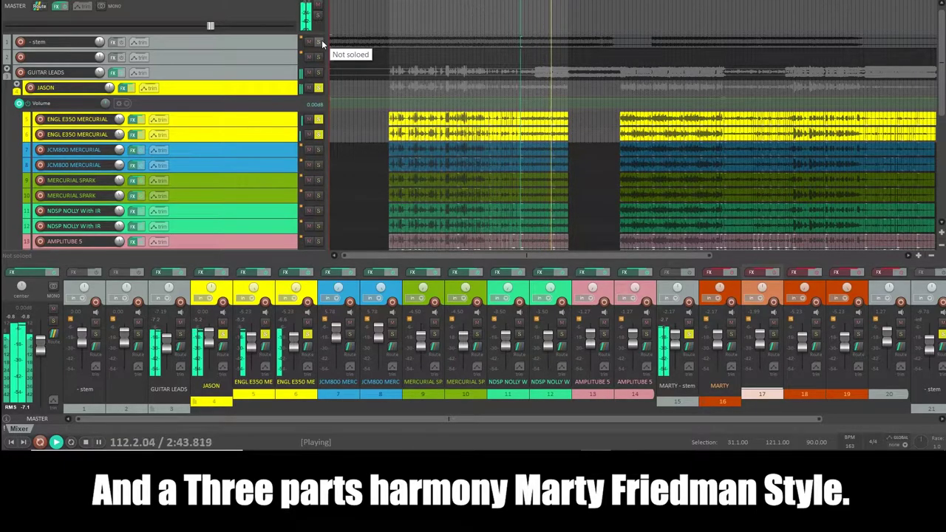
key(space)
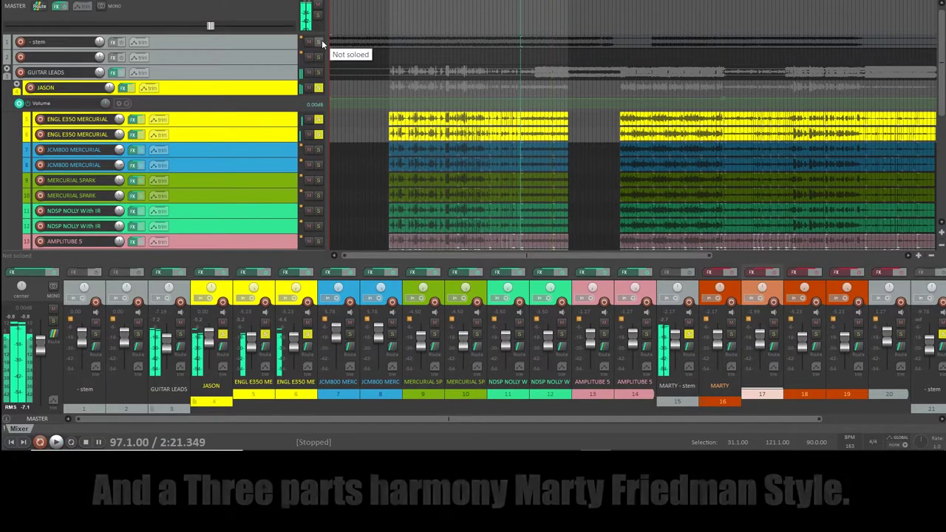
- Switch the solo from the two ENGL E350 MERCURIAL tracks to both JCM800 MERCURIAL tracks and play from bar 31
click(318, 119)
click(317, 134)
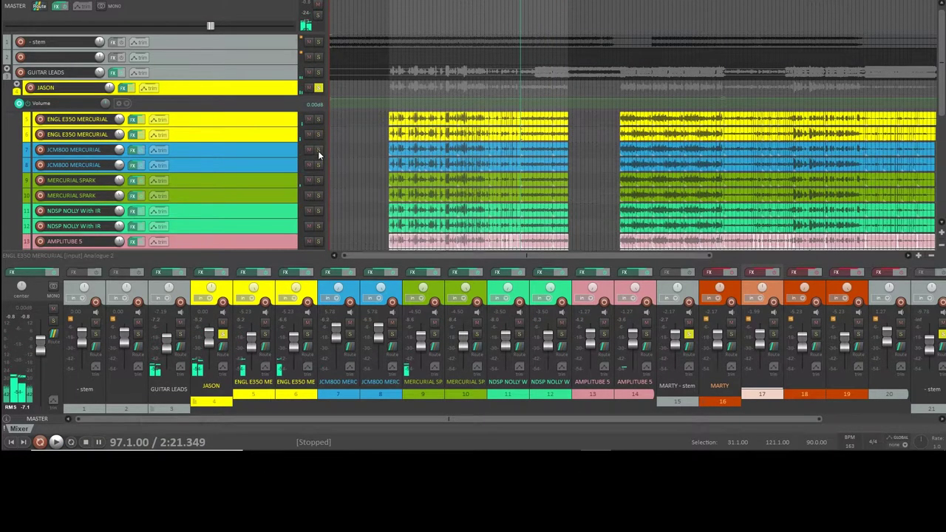
click(318, 151)
click(318, 164)
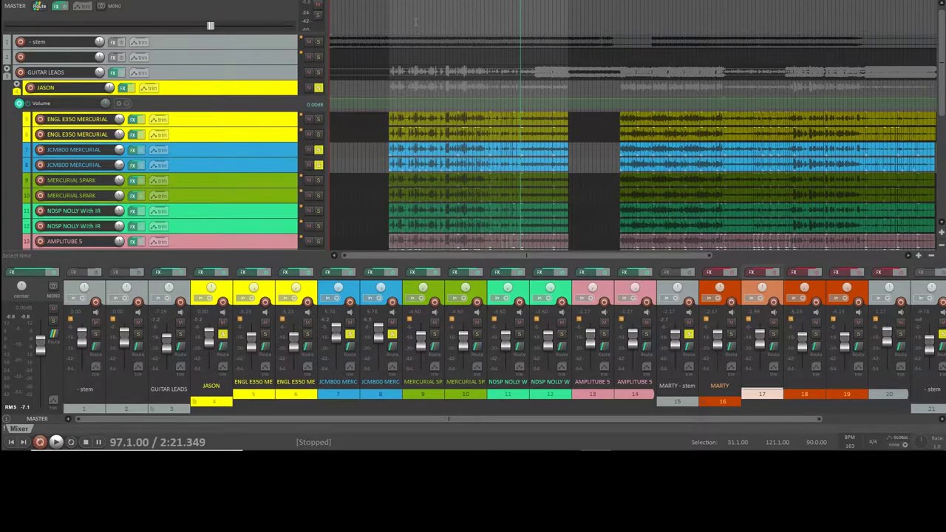
click(389, 103)
key(space)
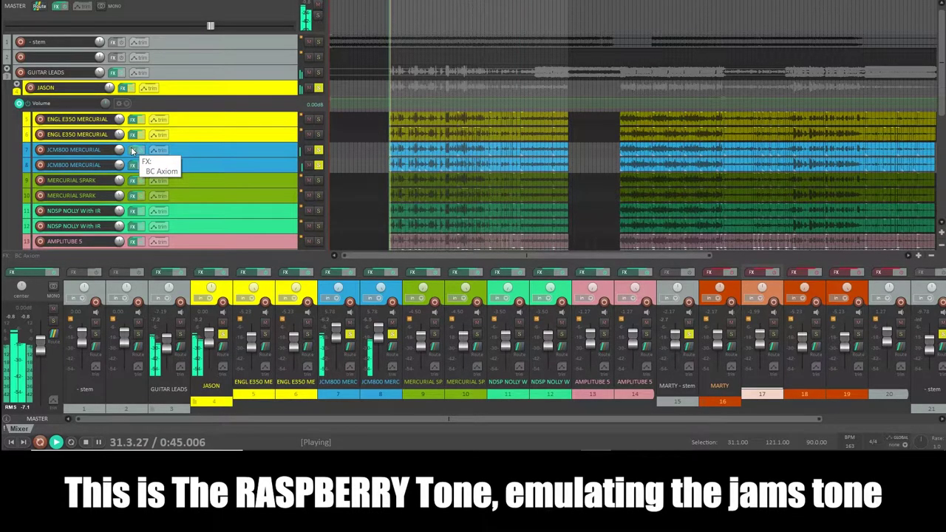
- Solo the backing stem and inspect the TSC 1.1 pedal in track 7's JCM800 MERCURIAL effects chain
key(shift+f)
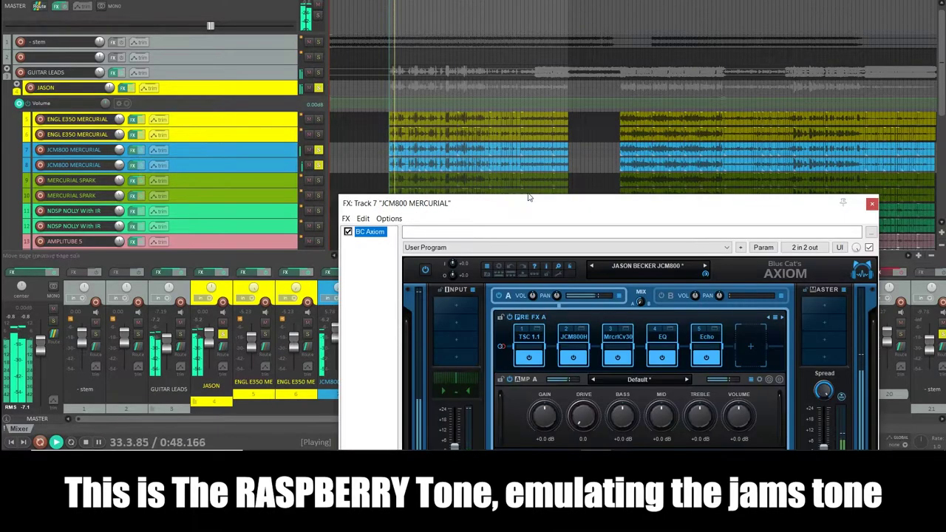
click(316, 41)
click(529, 337)
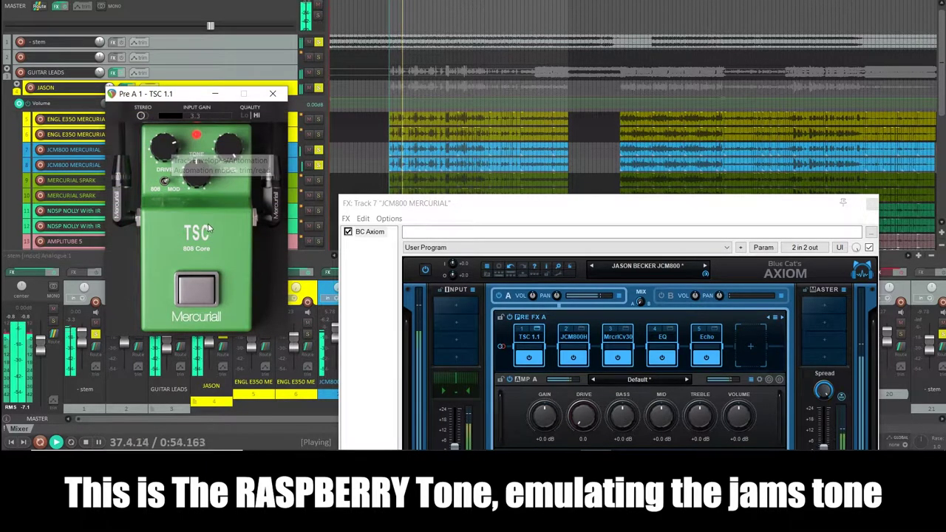
click(273, 95)
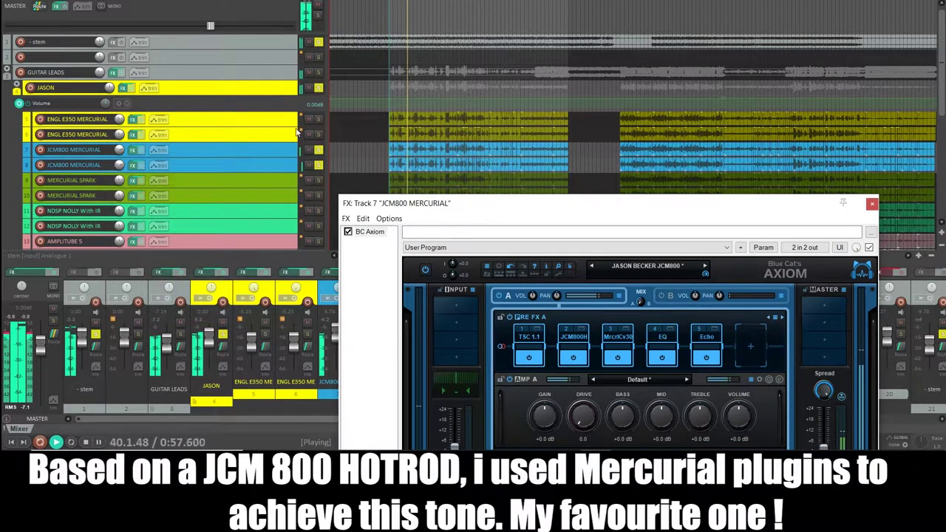
- Inspect the JCM800 Hot Preamp and the Mercuriall Cab microphone settings in track 7's chain, closing each plugin window
click(583, 333)
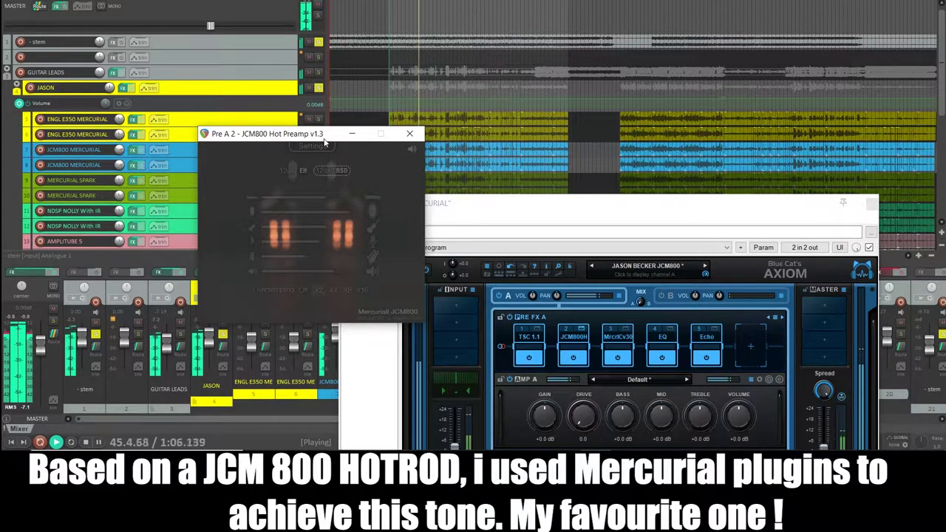
click(410, 134)
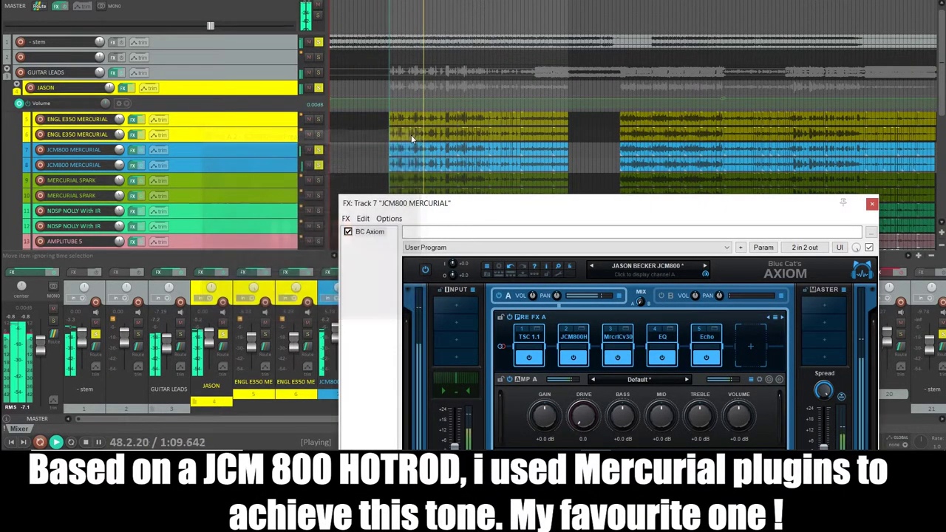
click(627, 329)
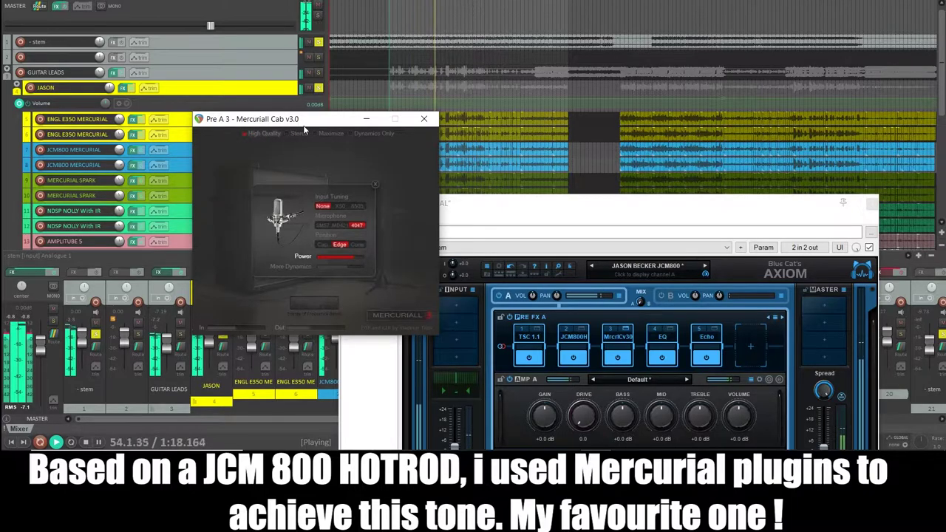
click(426, 121)
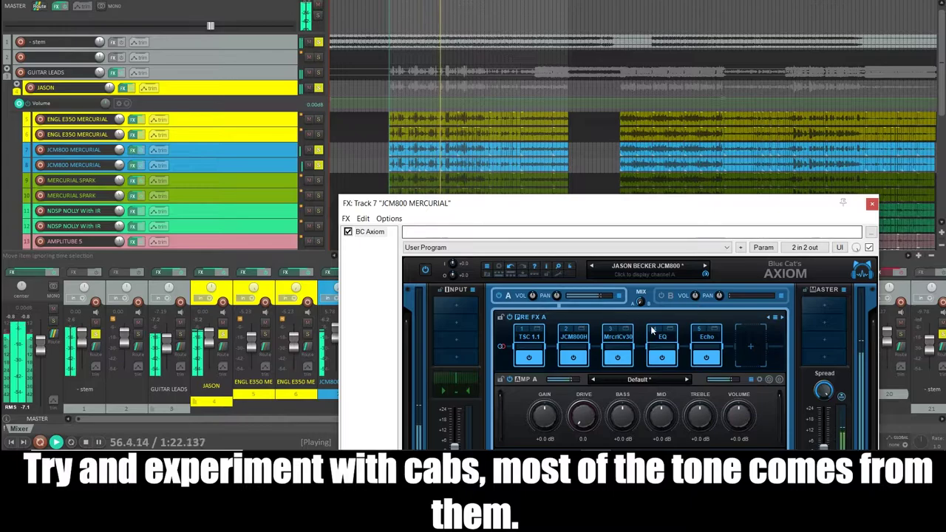
- Inspect the EQ curve in the JCM800 MERCURIAL chain and close the EQ and track effects windows
click(675, 332)
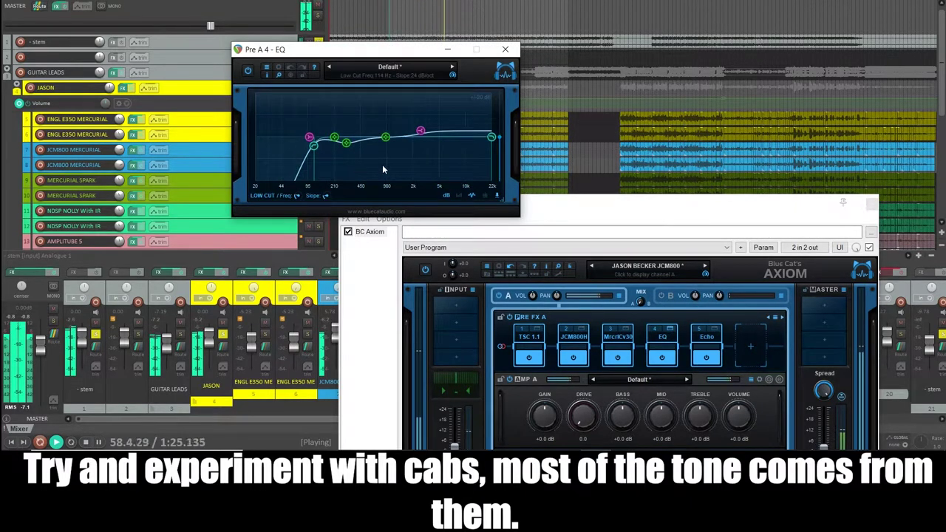
click(504, 48)
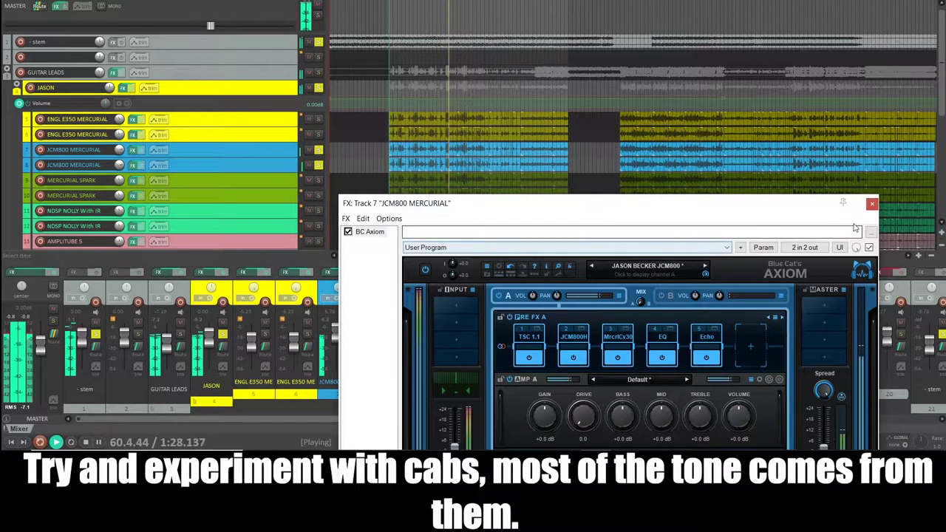
click(872, 204)
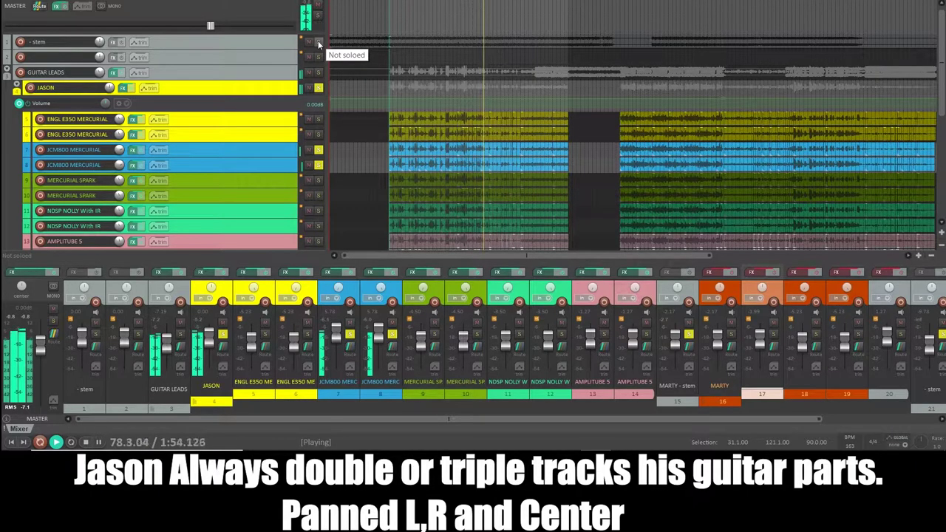
- Compare the JCM800 MERCURIAL leads with and without the backing stem by toggling its solo, and stop playback
click(318, 42)
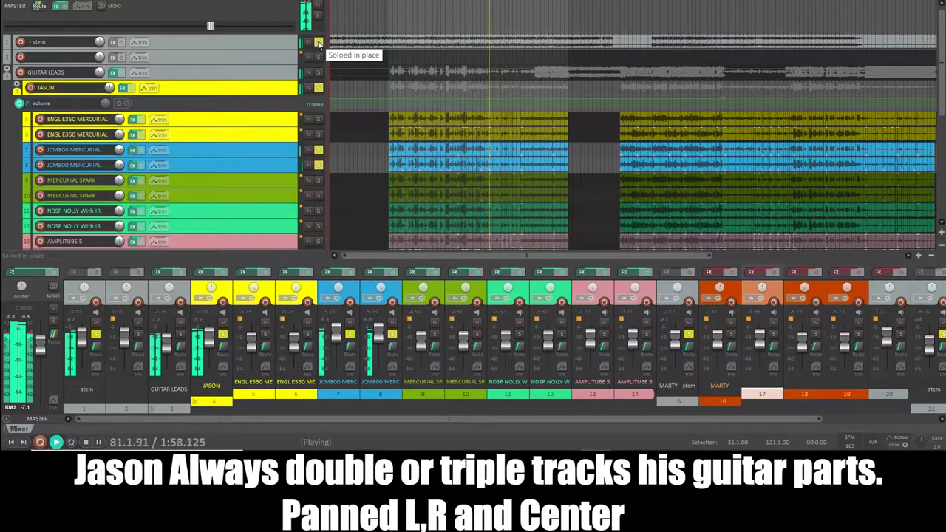
click(318, 42)
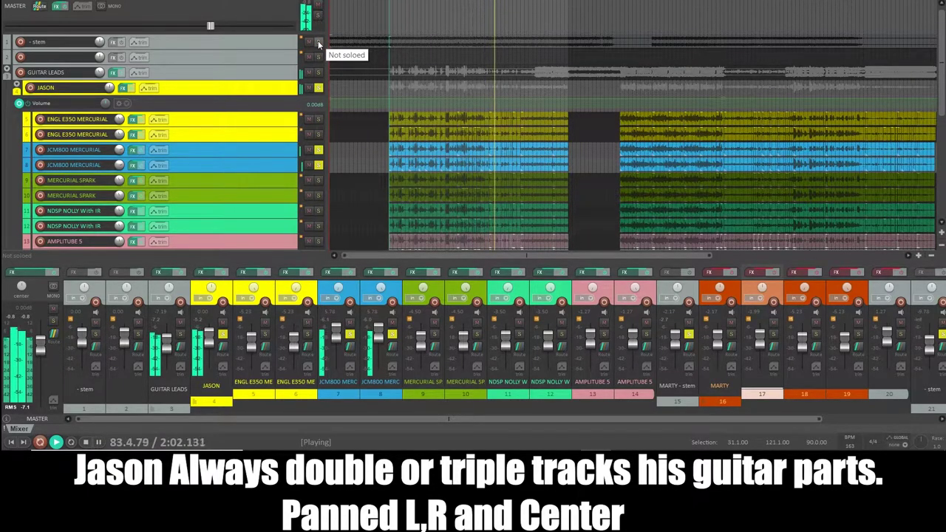
click(318, 42)
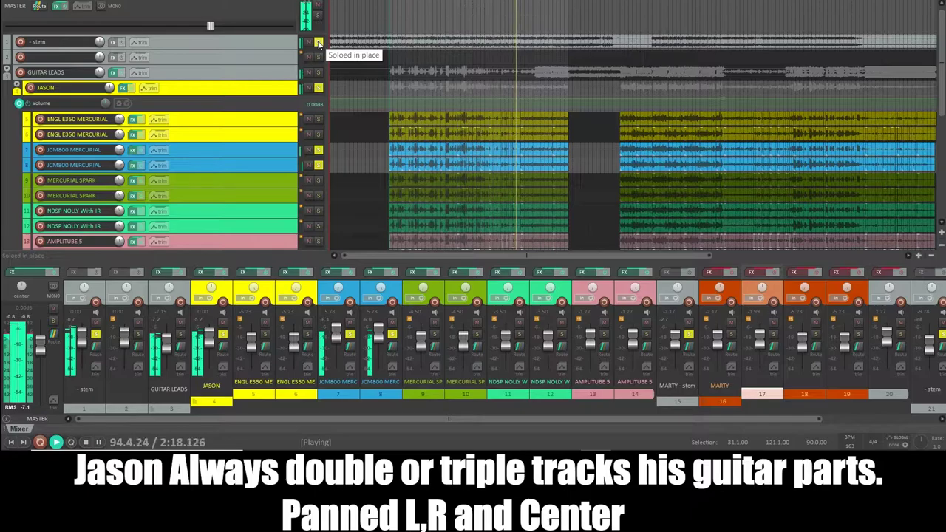
key(space)
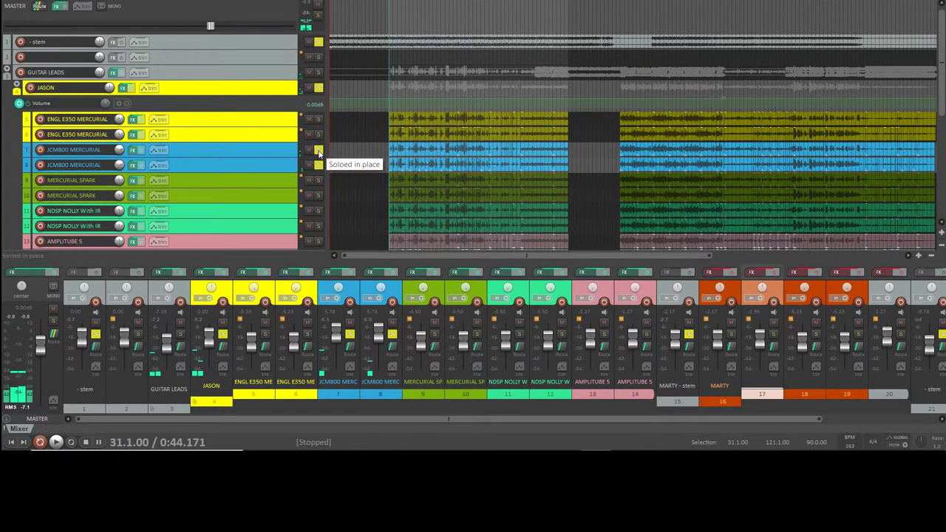
- Switch the solo from the two JCM800 MERCURIAL tracks to both MERCURIAL SPARK tracks and play from bar 31
click(319, 152)
click(320, 164)
click(319, 181)
click(319, 195)
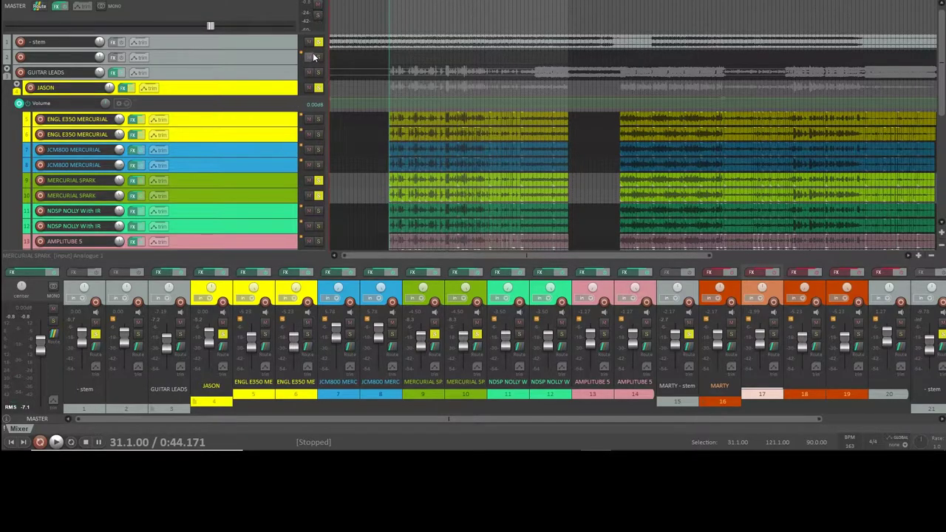
key(space)
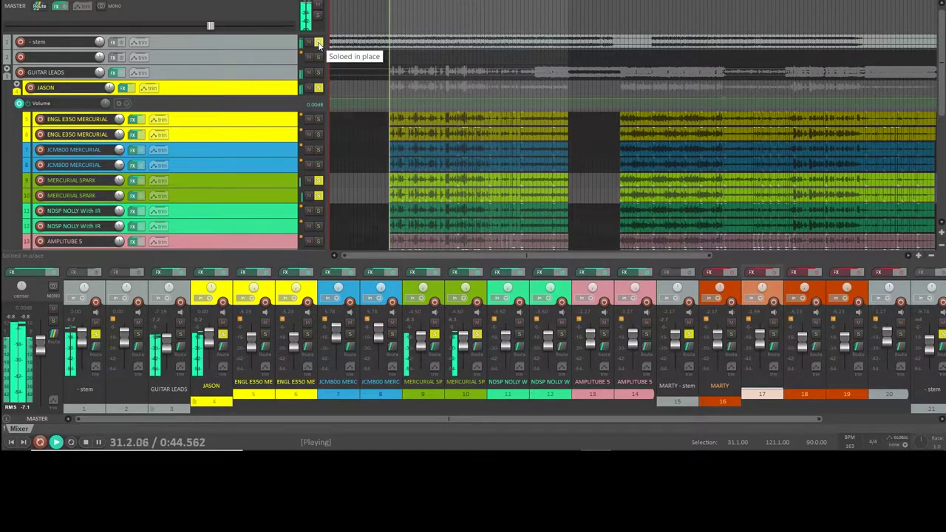
- Inspect the Spark amp's cabinet microphone and effects sections on the first MERCURIAL SPARK track, and close its windows
click(132, 181)
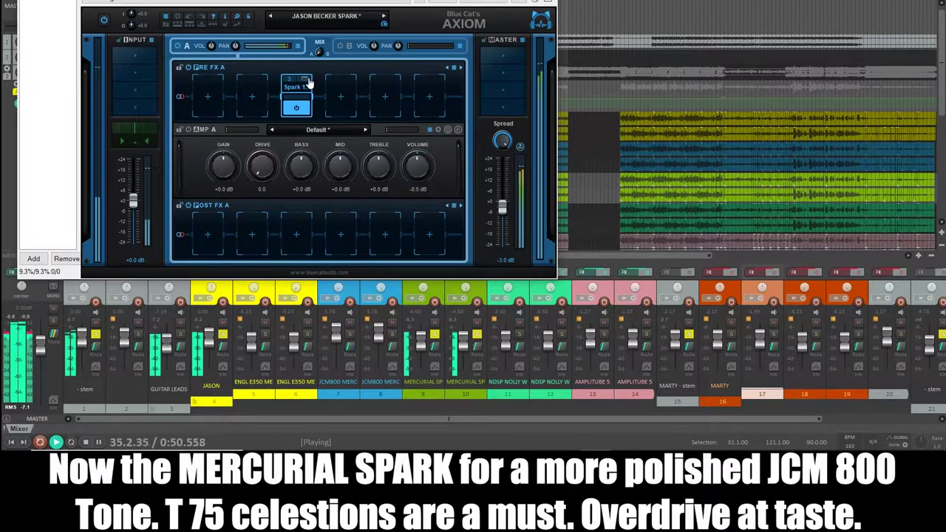
click(308, 80)
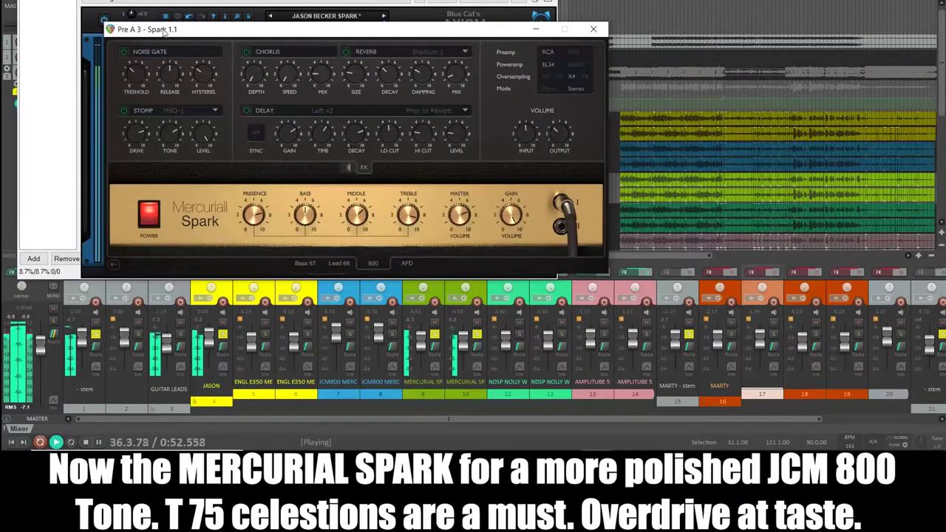
click(348, 167)
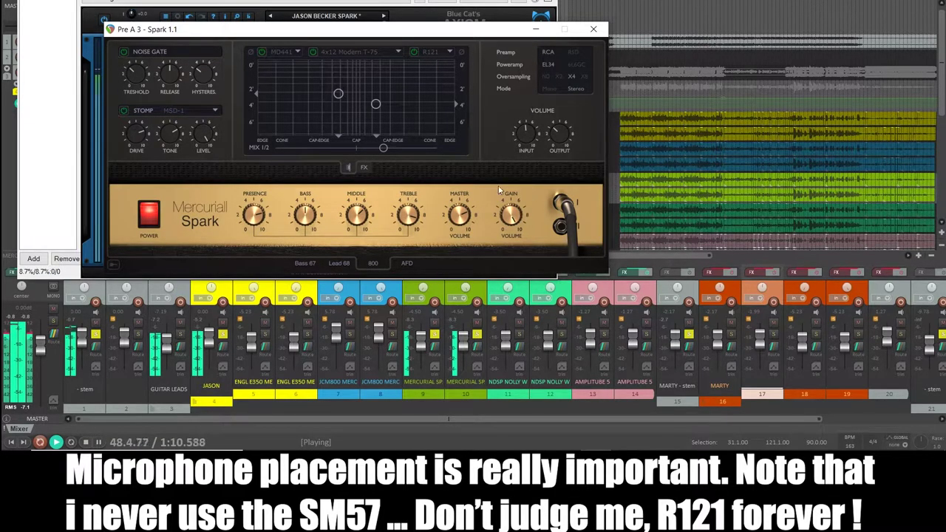
click(364, 167)
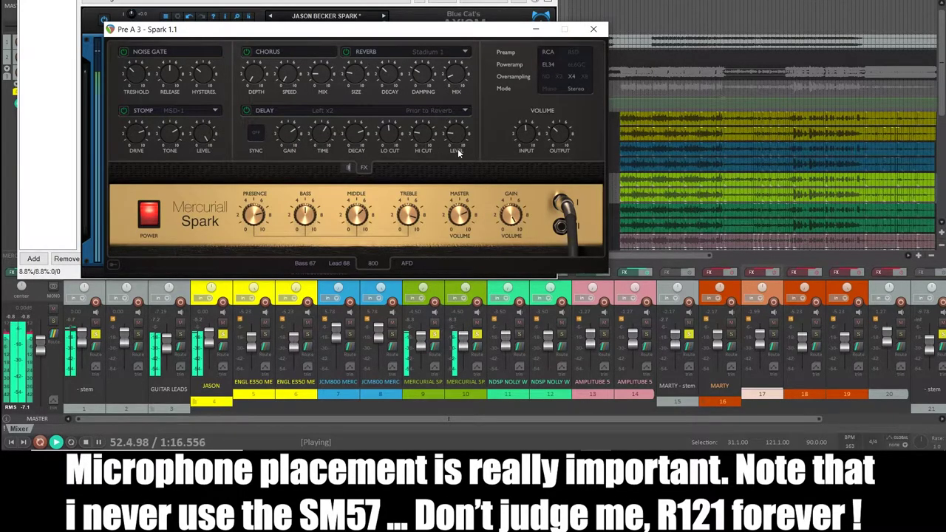
click(593, 30)
click(548, 3)
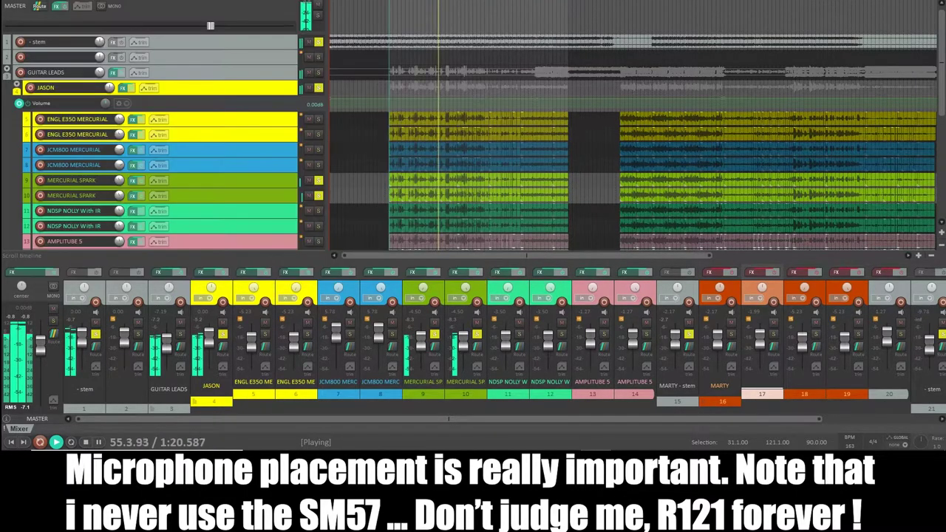
- Compare the MERCURIAL SPARK leads without and with the backing stem soloed during playback, then stop the transport
click(316, 42)
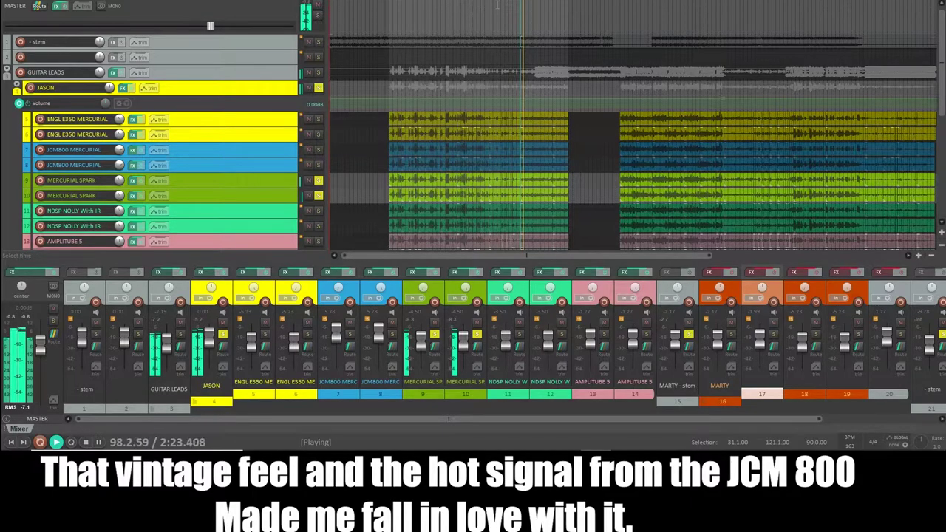
click(317, 43)
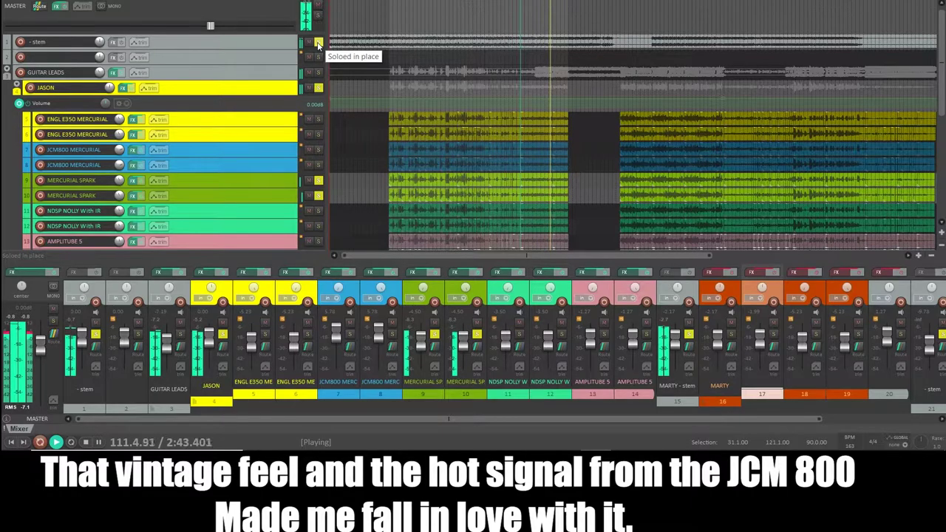
key(space)
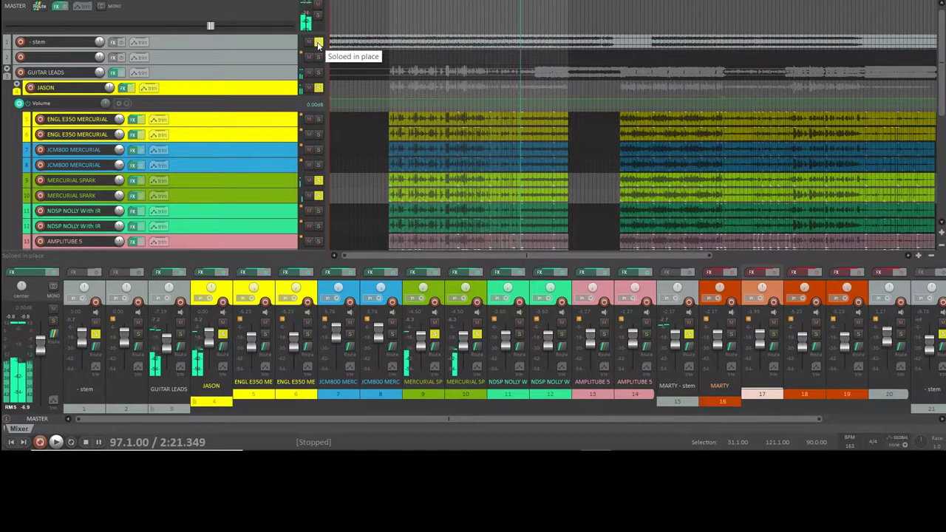
- Switch the solo from both MERCURIAL SPARK tracks to the two NDSP NOLLY With IR tracks and play from bar 31
scroll(242, 126, down, 1)
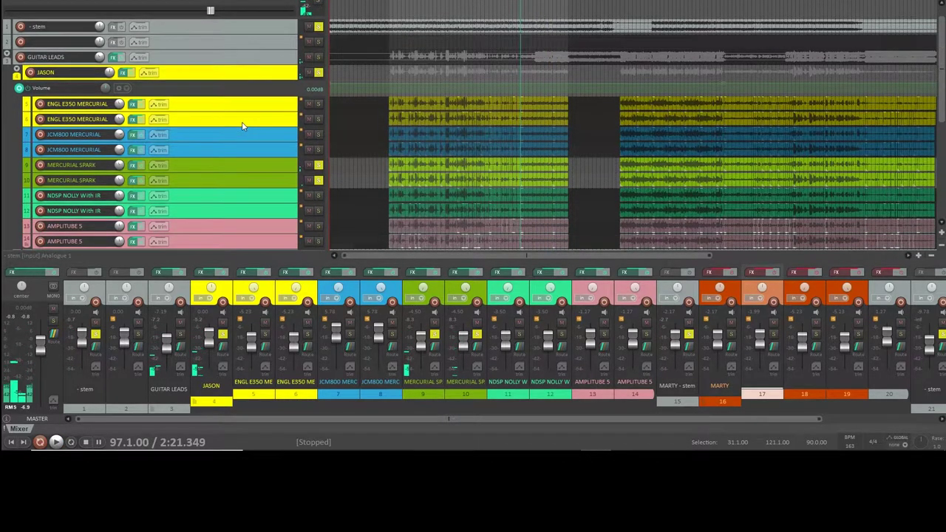
click(318, 164)
click(318, 181)
click(317, 196)
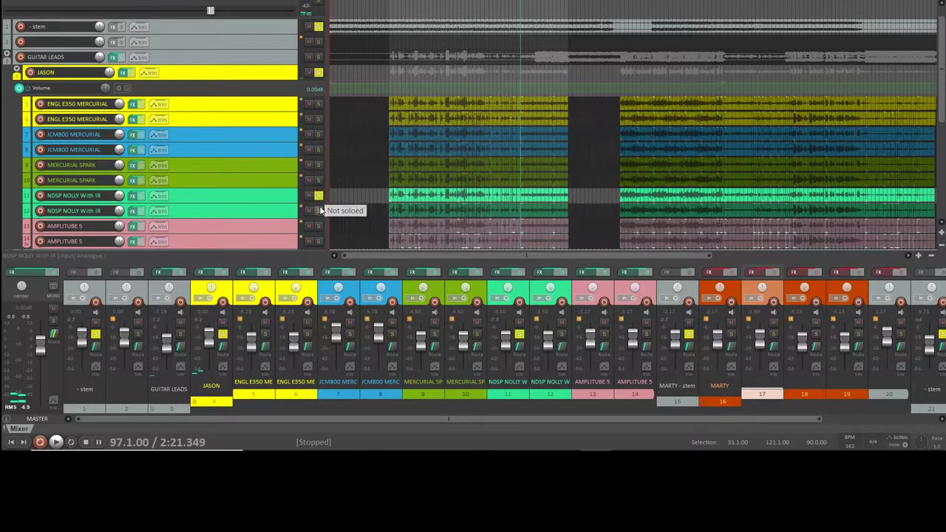
click(319, 210)
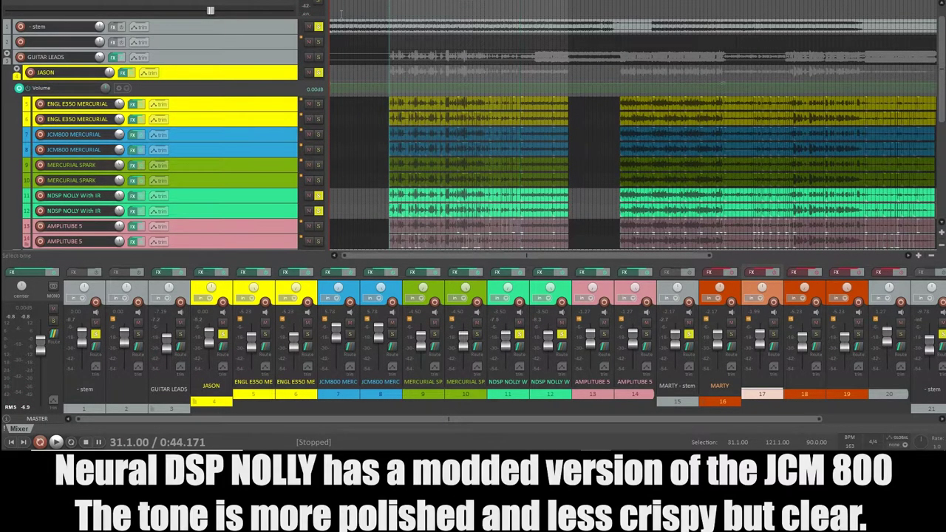
key(space)
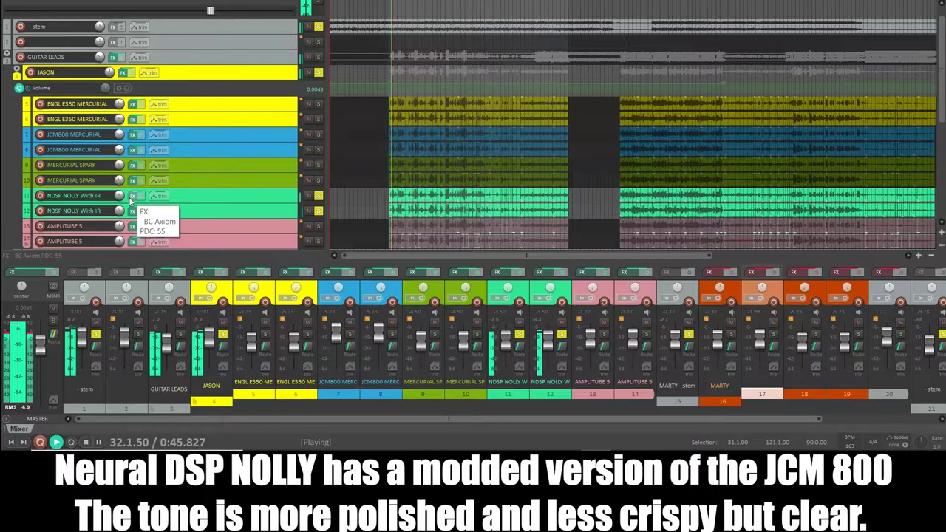
- Inspect the Archetype Nolly pedals and the Mercuriall Cab microphone settings in the first NDSP NOLLY track's Axiom chain, and close the plugin windows
click(133, 196)
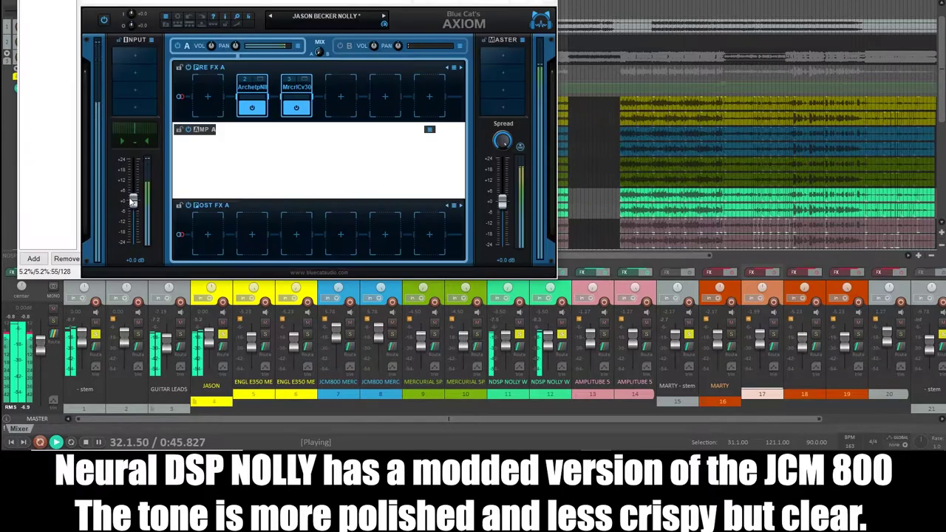
click(260, 81)
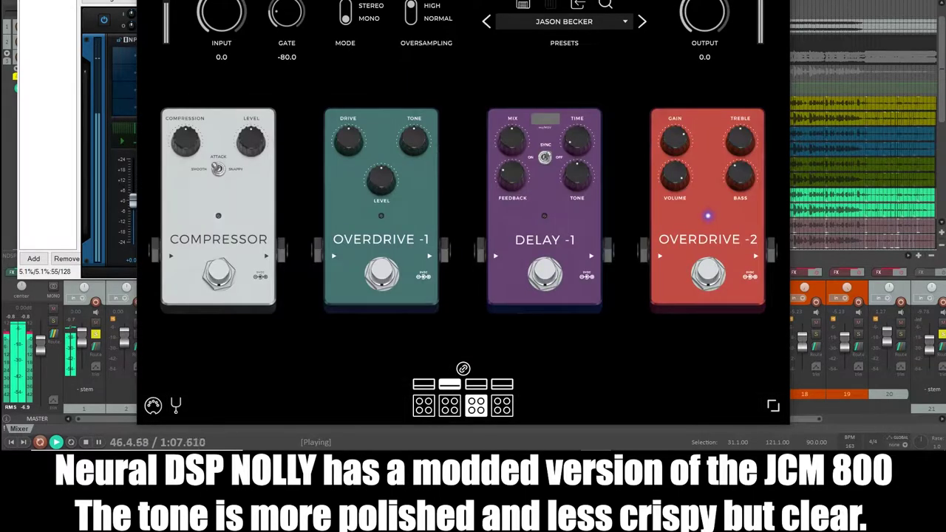
click(430, 39)
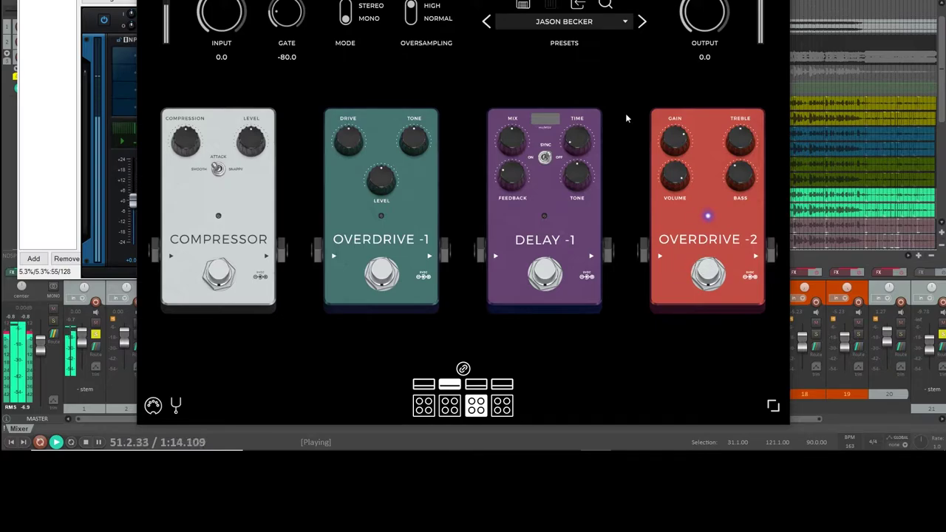
click(111, 185)
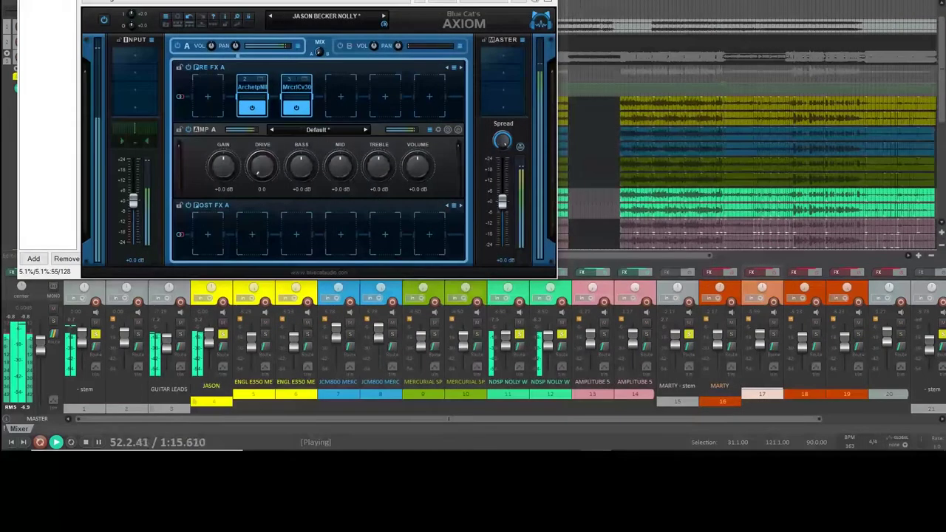
click(303, 87)
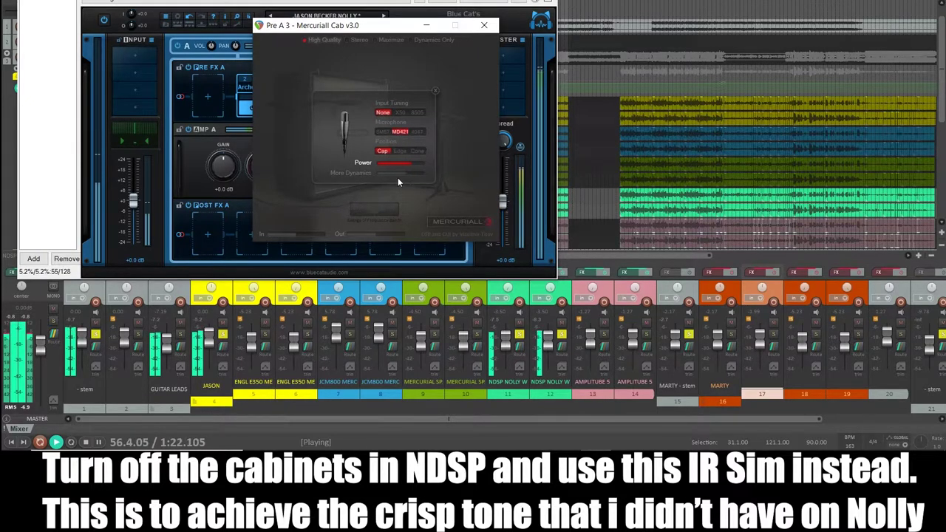
click(494, 26)
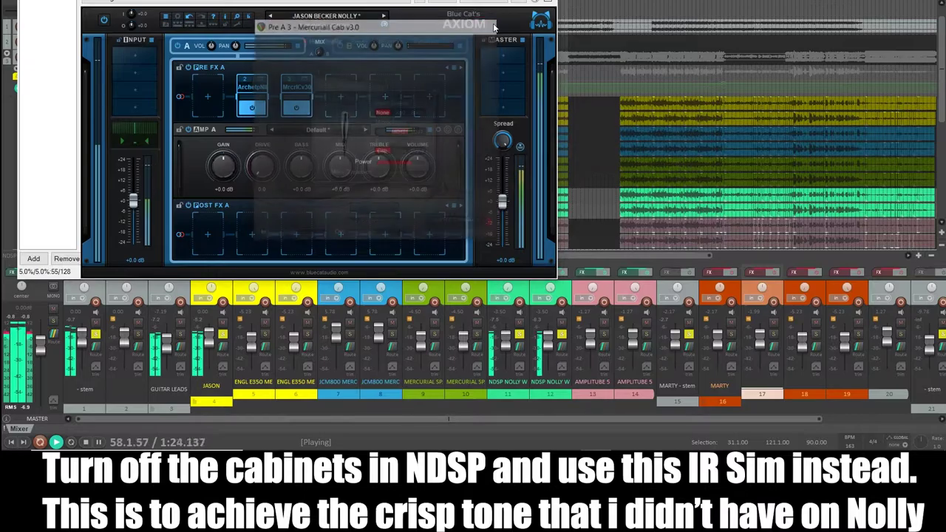
key(Escape)
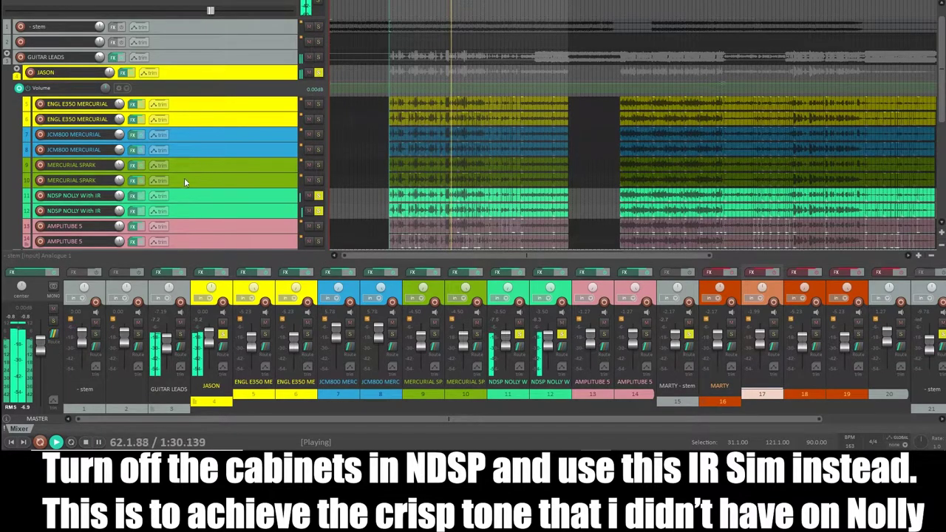
click(133, 196)
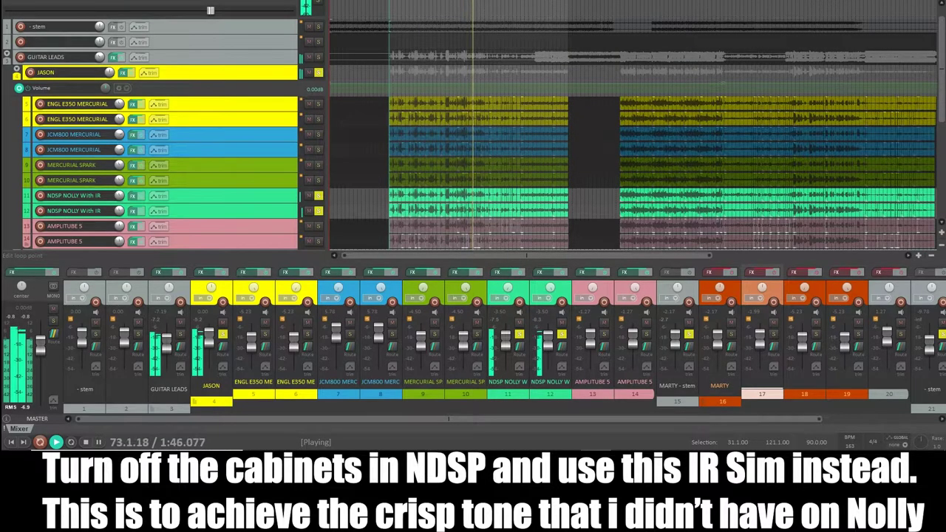
- Compare the NDSP NOLLY leads without and with the backing stem from bar 101, stop playback, and re-solo MARTY - stem
click(529, 8)
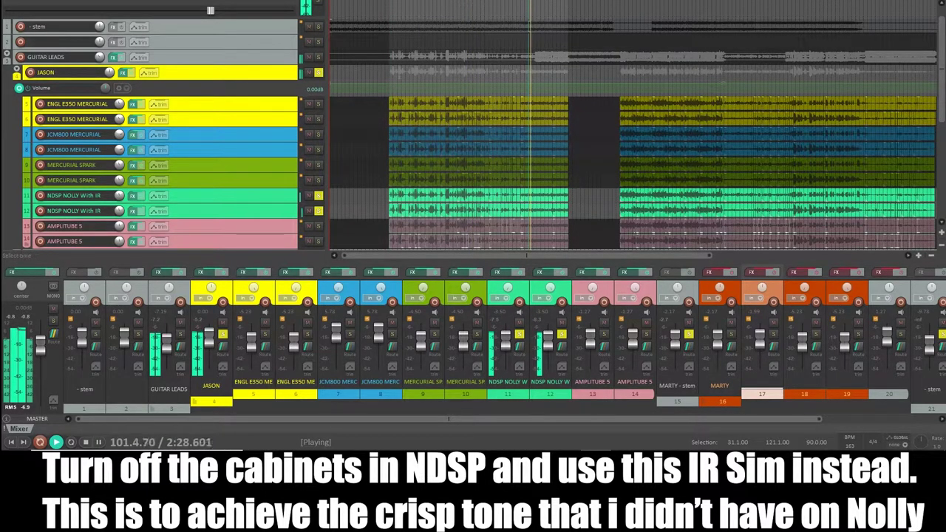
scroll(340, 83, up, 1)
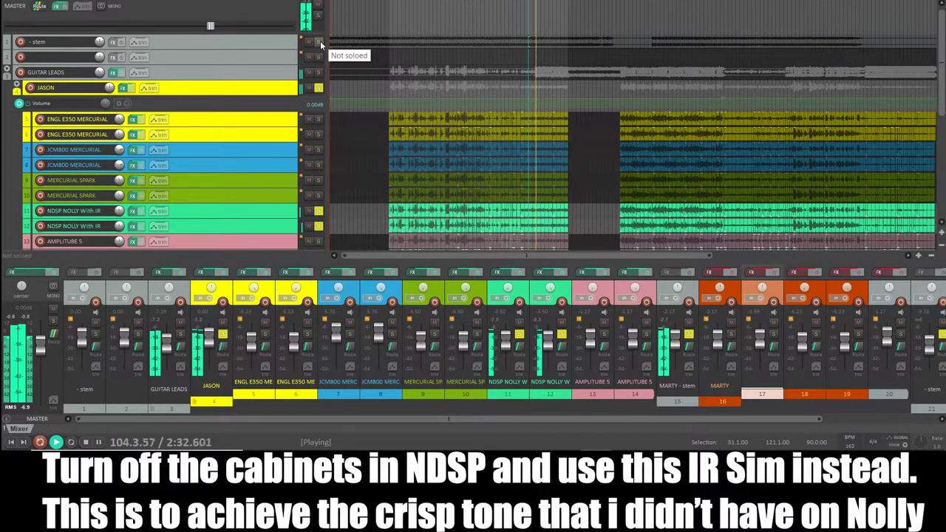
scroll(235, 106, down, 4)
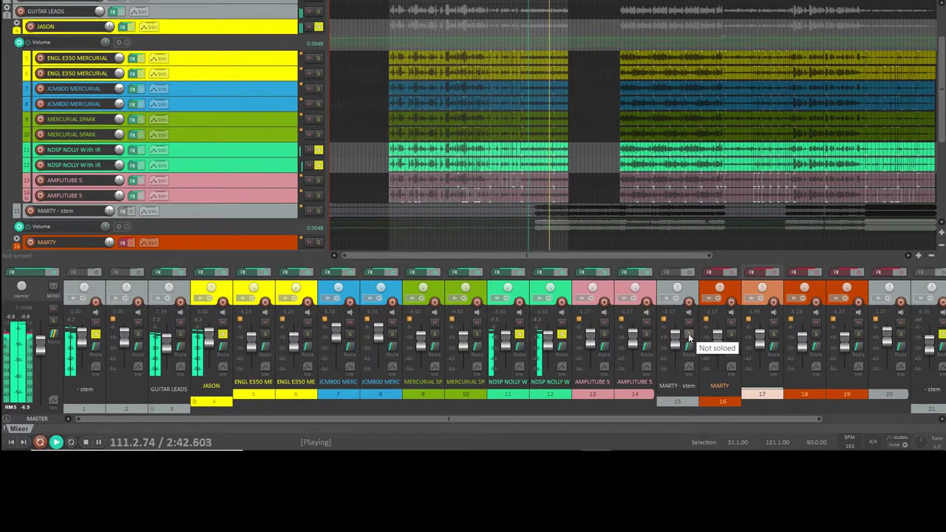
key(space)
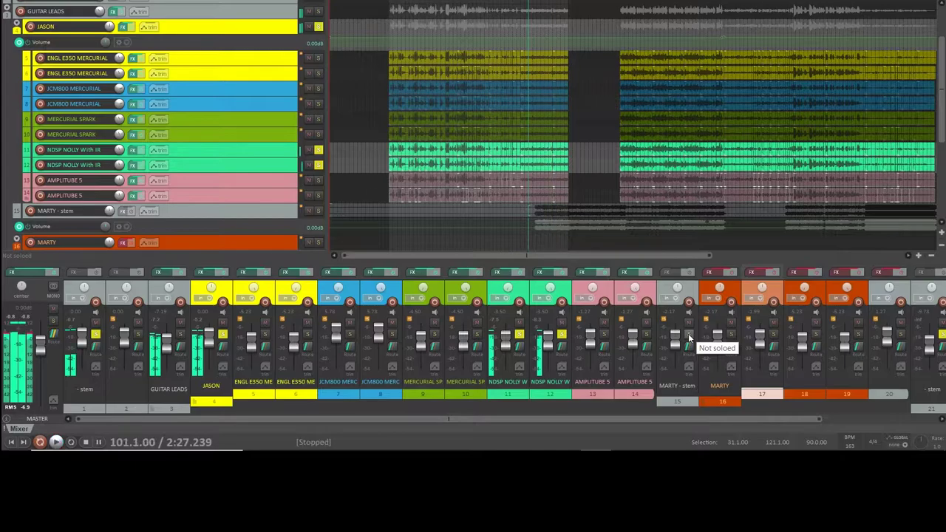
click(688, 333)
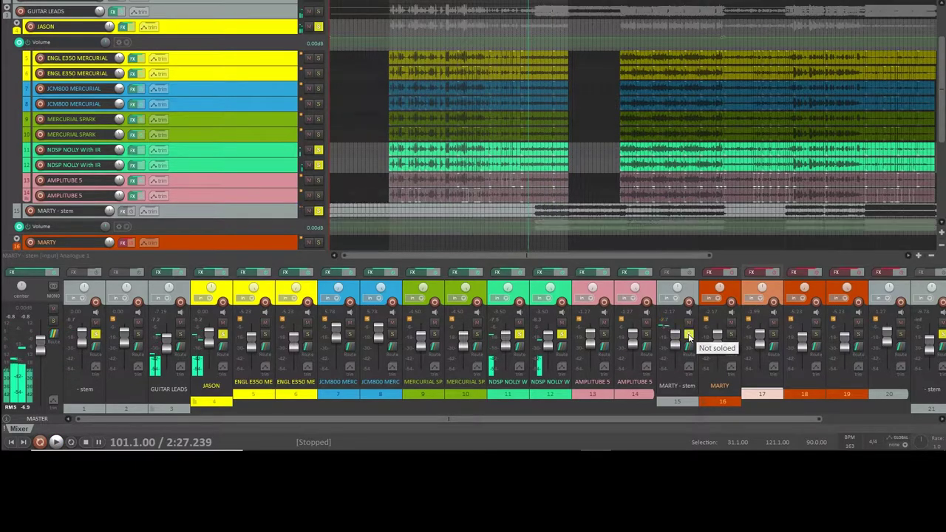
- Unsolo both NDSP NOLLY tracks, and play from bar 31 with AmpliTube 5 open on the first AMPLITUBE 5 track
click(319, 164)
click(318, 149)
click(273, 182)
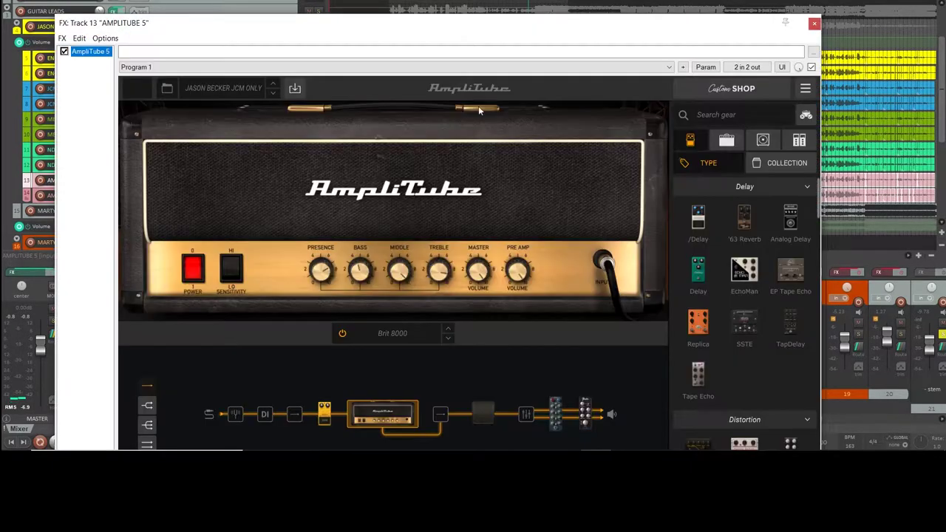
drag(444, 28, 712, 131)
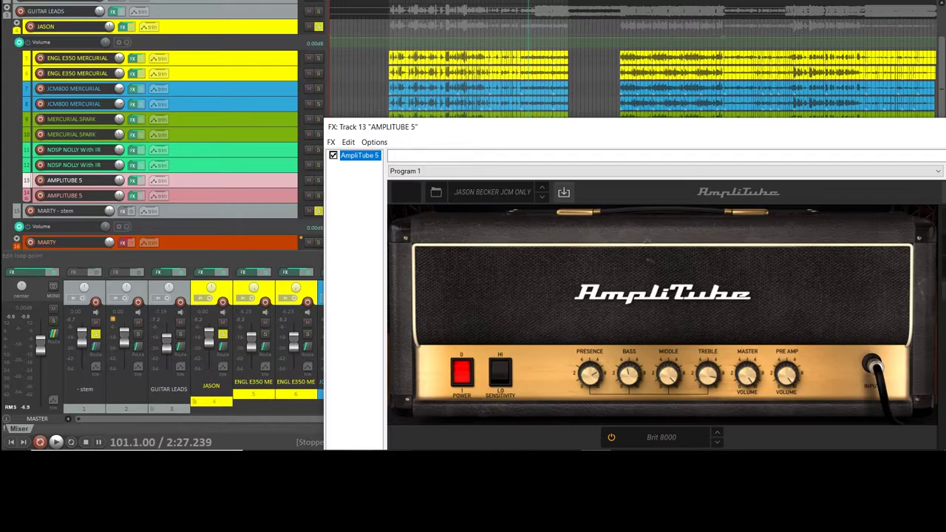
click(389, 22)
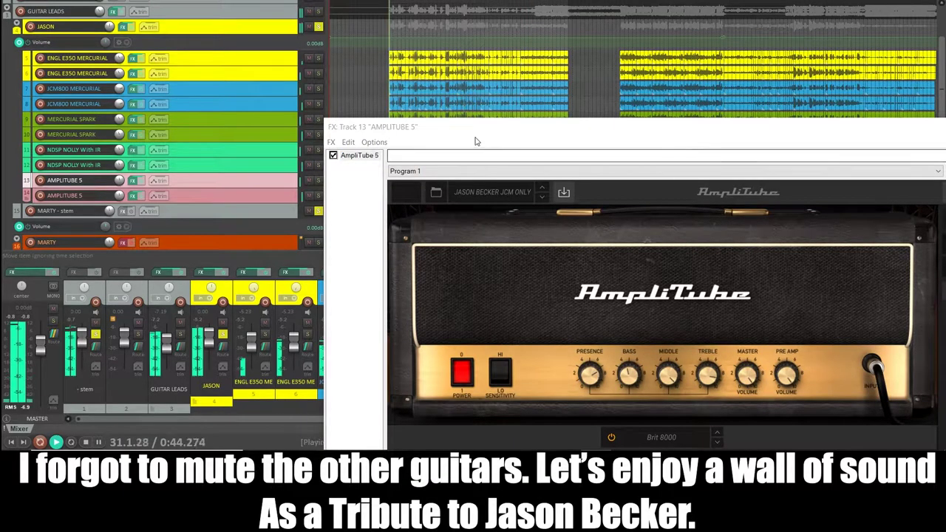
- Inspect AmpliTube's Satch Overdrive pedal, Brit 8000 amp, 4x12 cabinet, both microphones and the EQ-81 and Tape Echo rack, and close its window
drag(473, 130, 455, 0)
scroll(277, 71, up, 3)
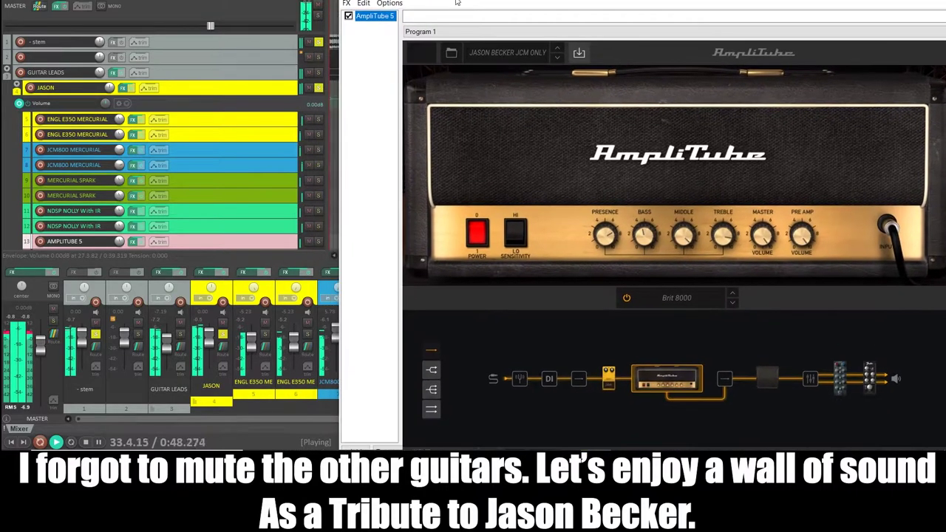
click(609, 379)
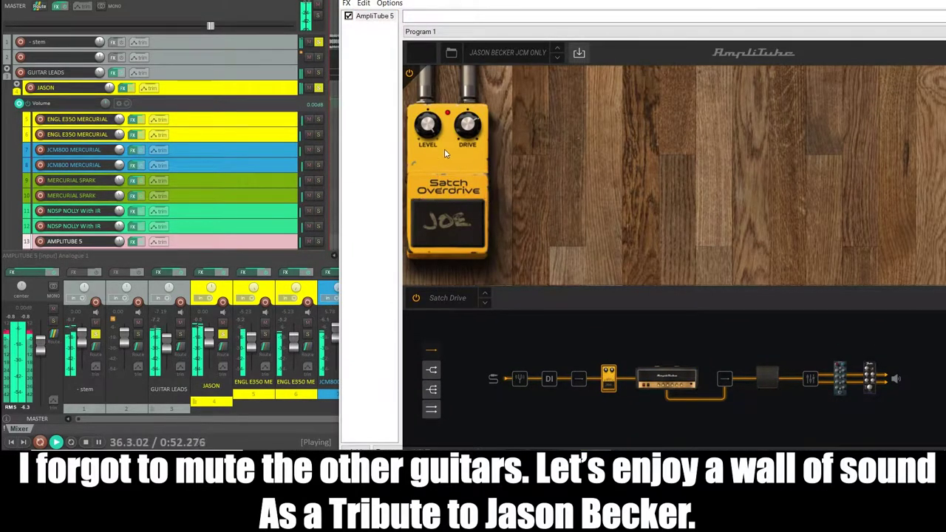
click(665, 373)
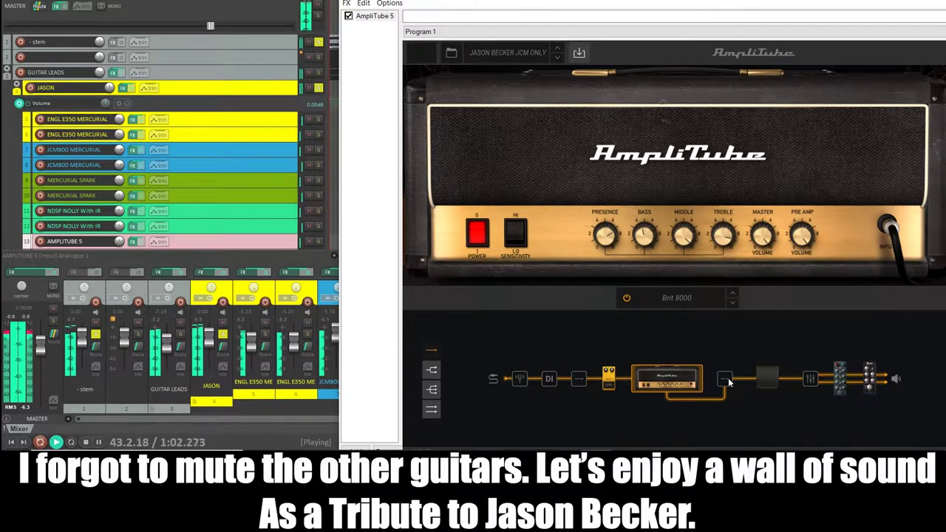
click(774, 382)
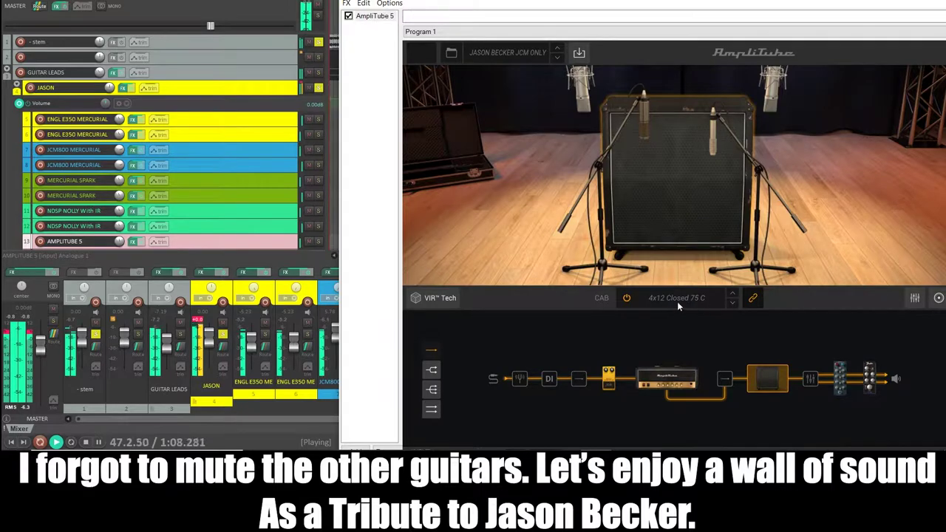
click(641, 130)
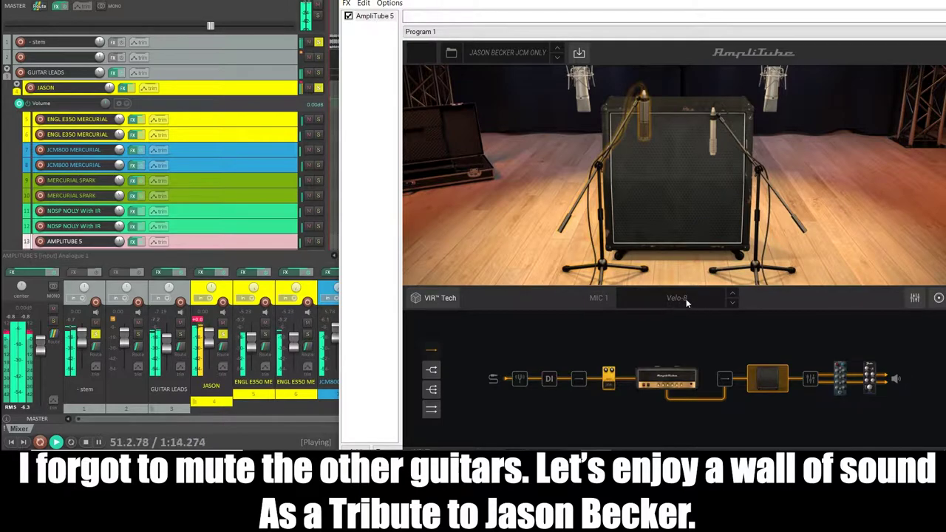
click(713, 144)
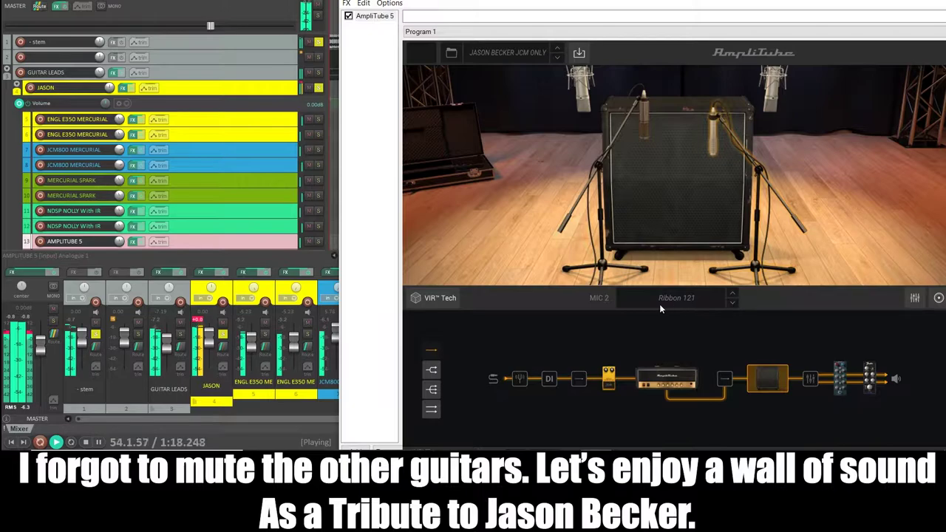
click(838, 387)
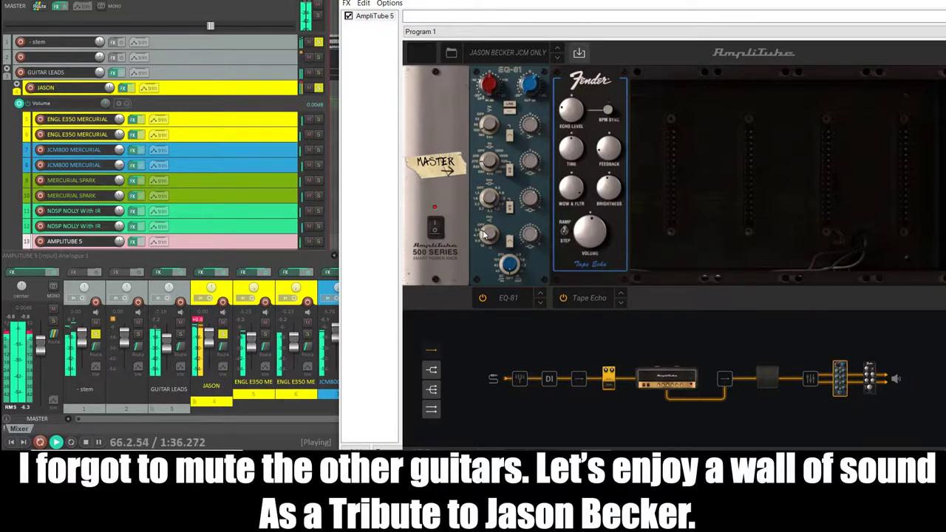
drag(815, 3, 621, 13)
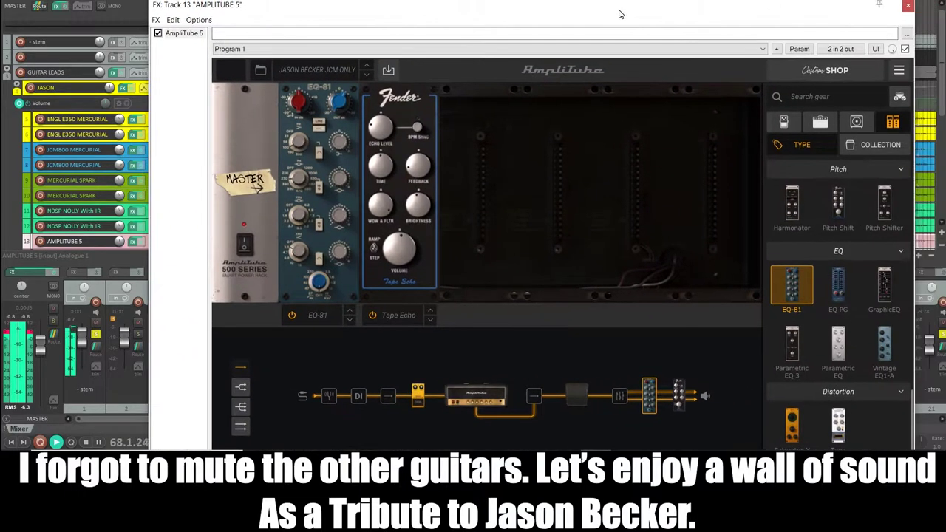
click(908, 5)
- Unsolo the backing stem and solo both AMPLITUBE 5 tracks during playback
click(309, 41)
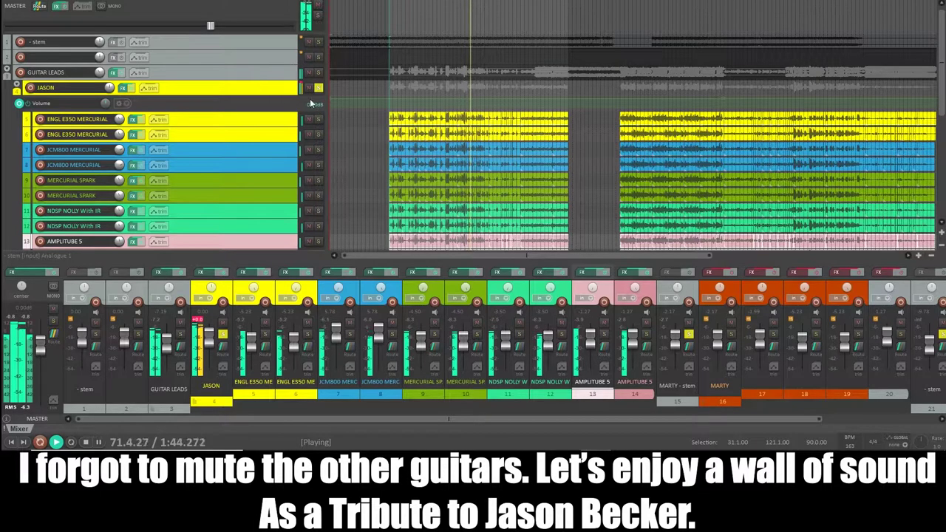
scroll(648, 129, down, 3)
scroll(648, 129, up, 3)
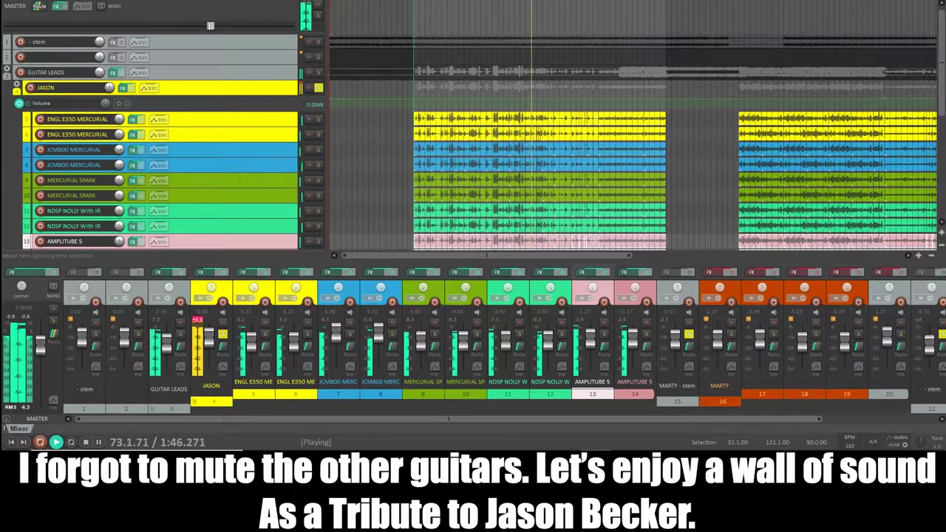
scroll(648, 129, down, 1)
scroll(943, 152, down, 1)
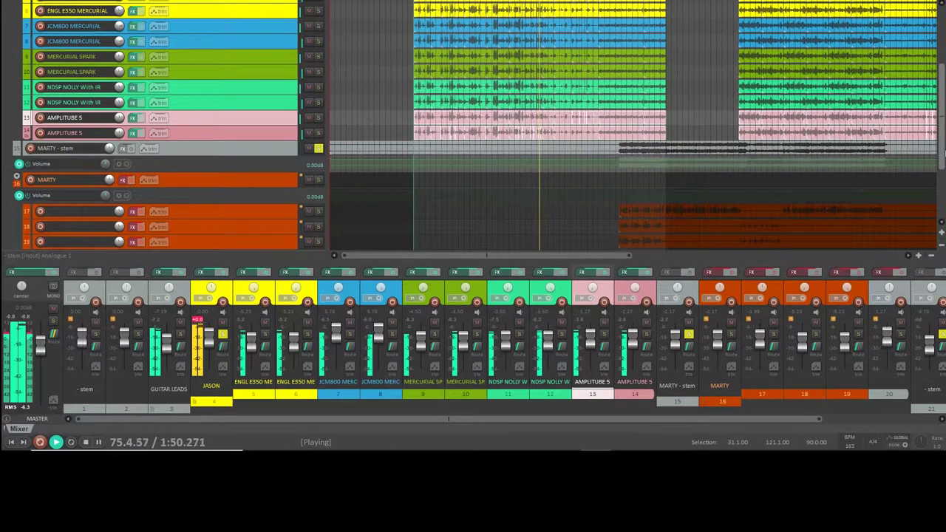
scroll(628, 142, up, 3)
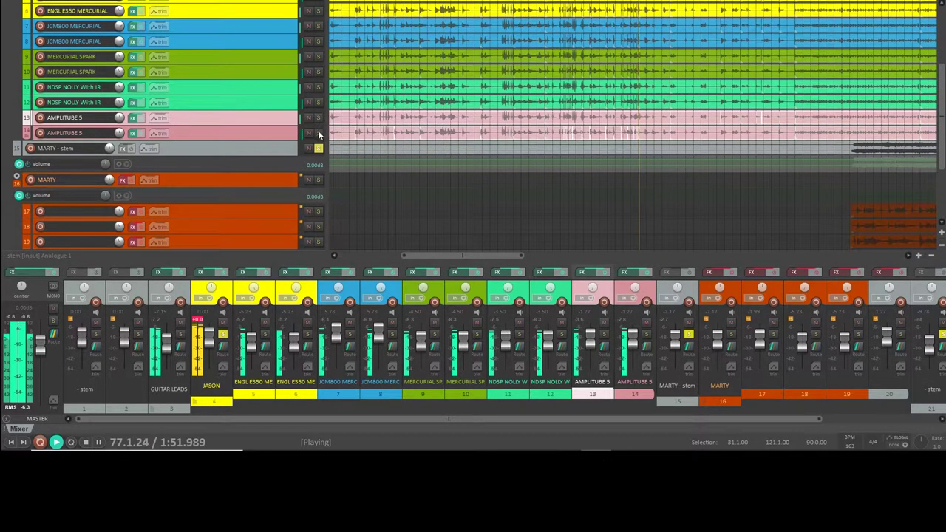
click(318, 133)
- Clear the clip indicator on the JASON track's peak meter while the AMPLITUBE 5 leads play
scroll(289, 122, up, 4)
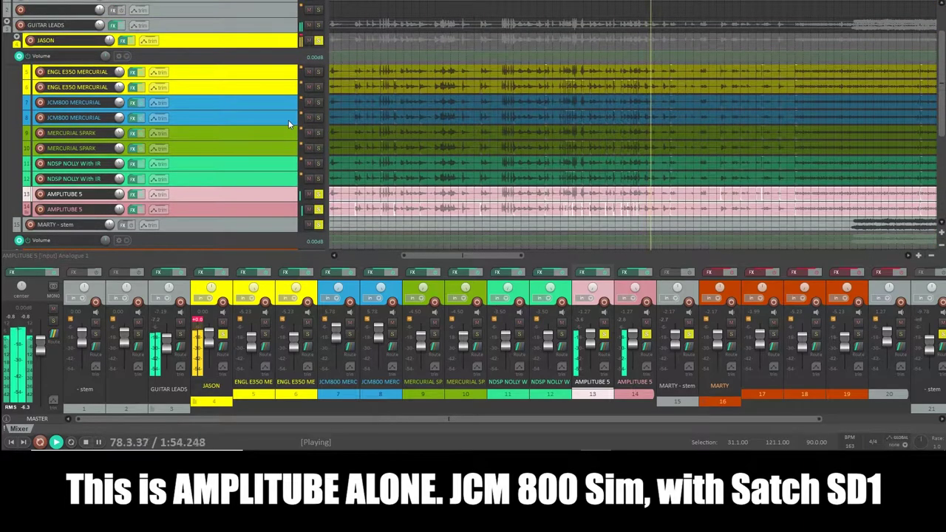
click(299, 40)
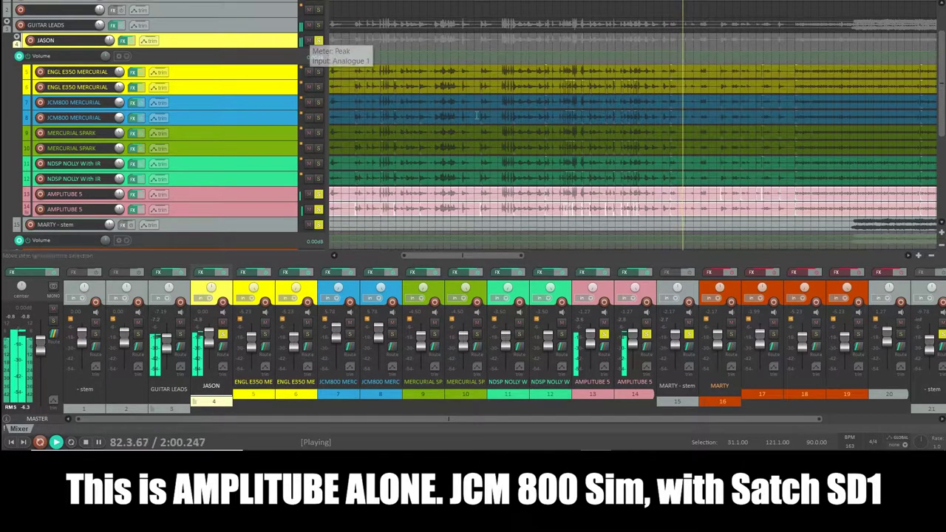
scroll(505, 177, down, 1)
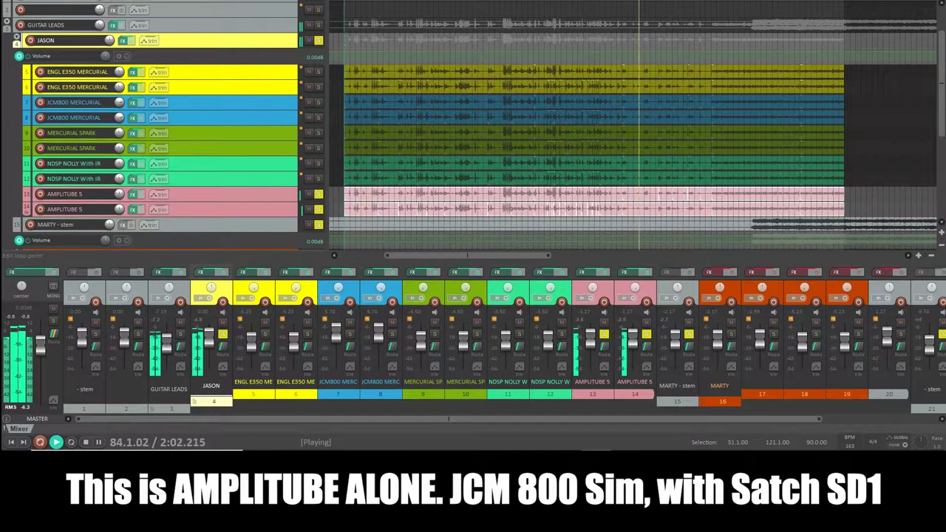
- Solo the backing stem together with the AMPLITUBE 5 leads and restart playback from bar 31
scroll(317, 30, up, 2)
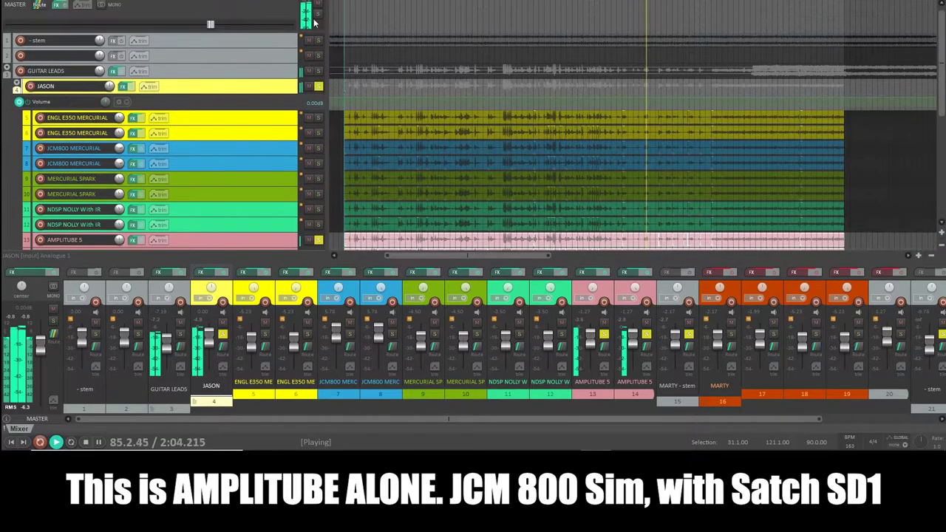
click(318, 41)
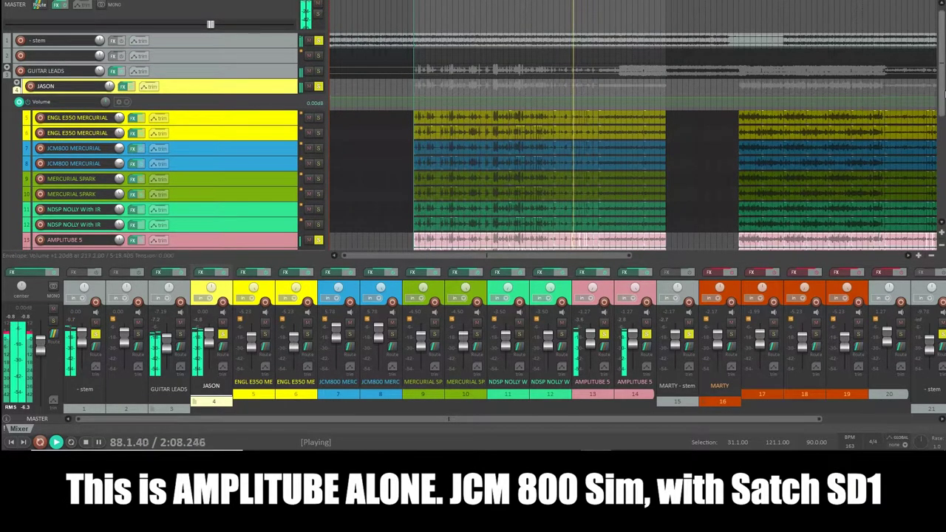
scroll(943, 119, down, 3)
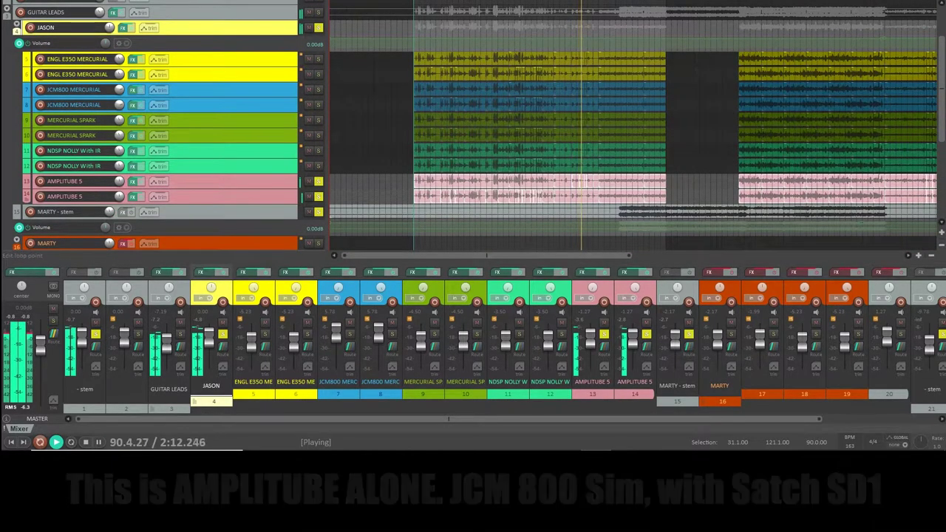
key(space)
key(space)
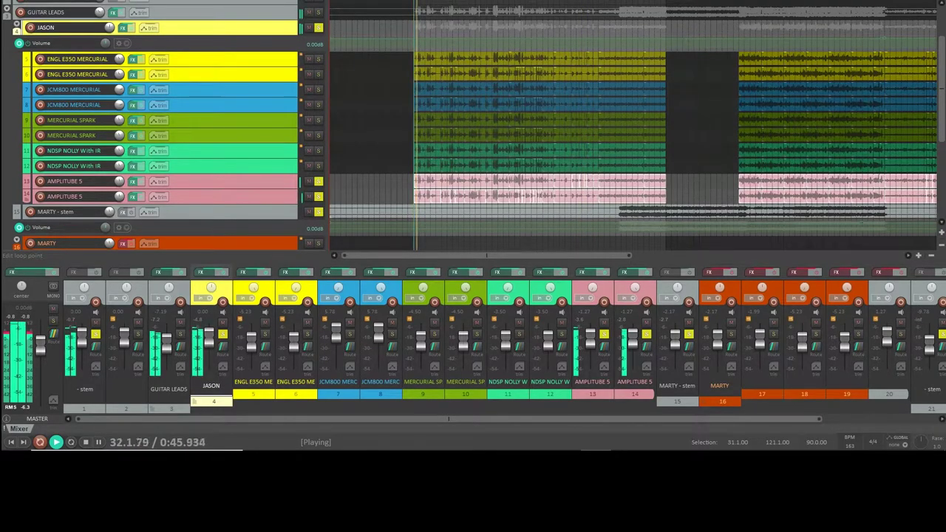
scroll(254, 62, up, 1)
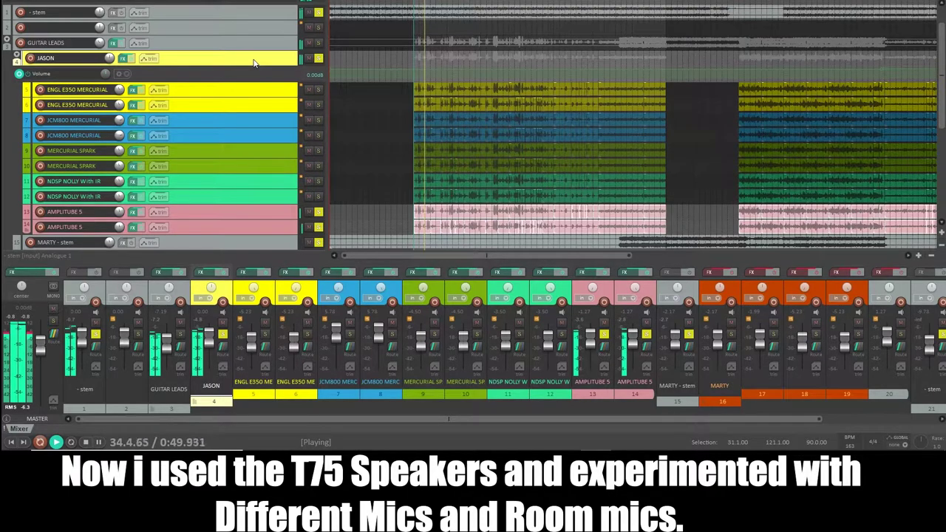
- Inspect the first AMPLITUBE 5 track's overdrive pedal, amp head, 4x12 Closed 75 C cabinet, both microphones and EQ-81 rack, and close AmpliTube
click(131, 214)
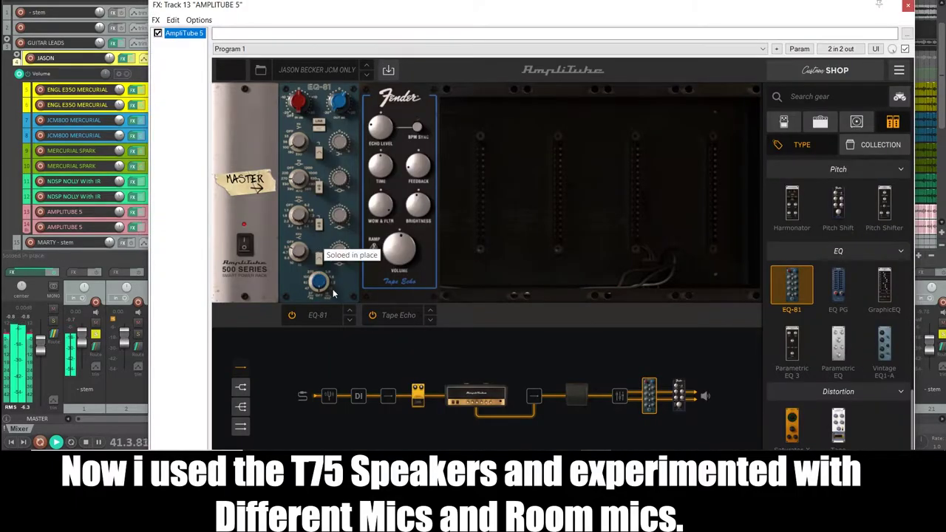
click(422, 407)
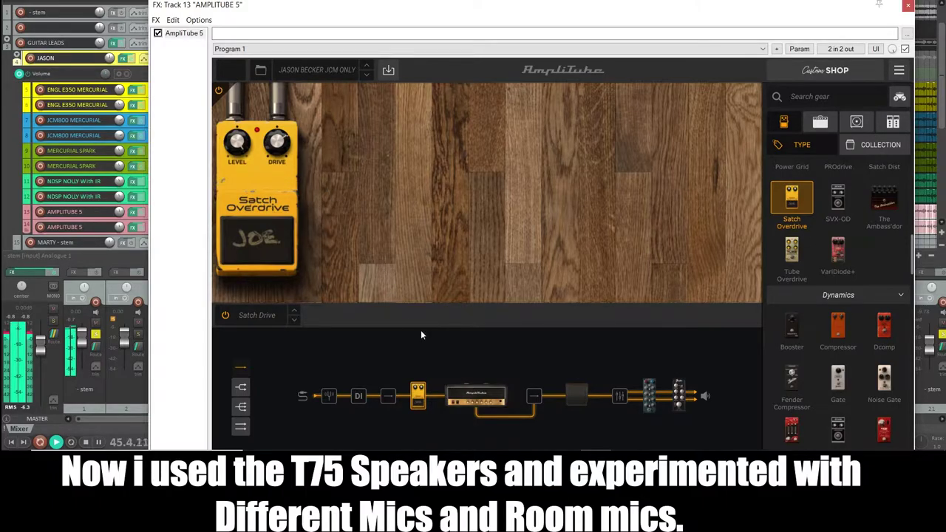
click(486, 400)
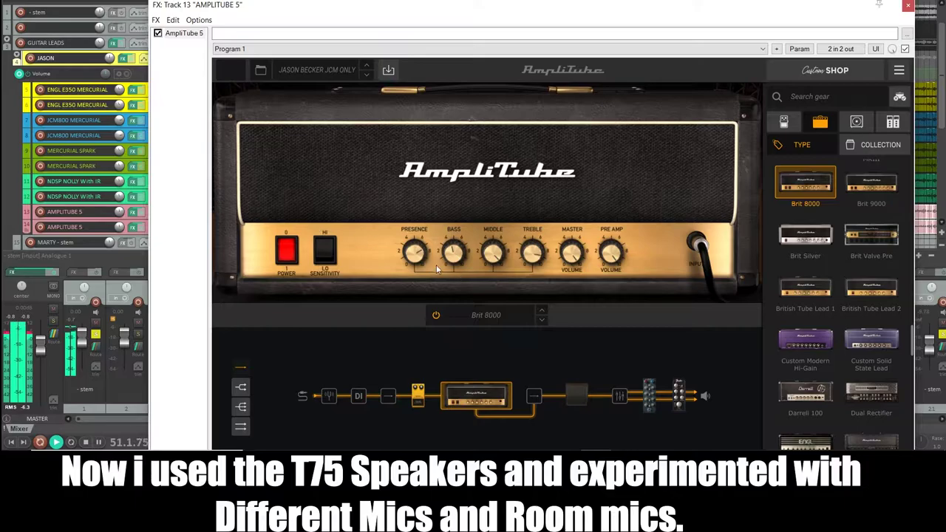
click(571, 398)
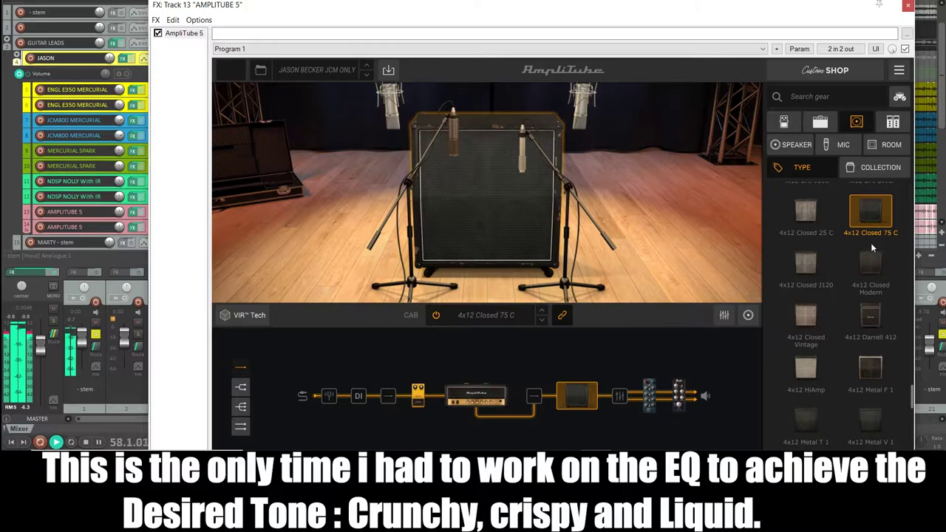
click(450, 144)
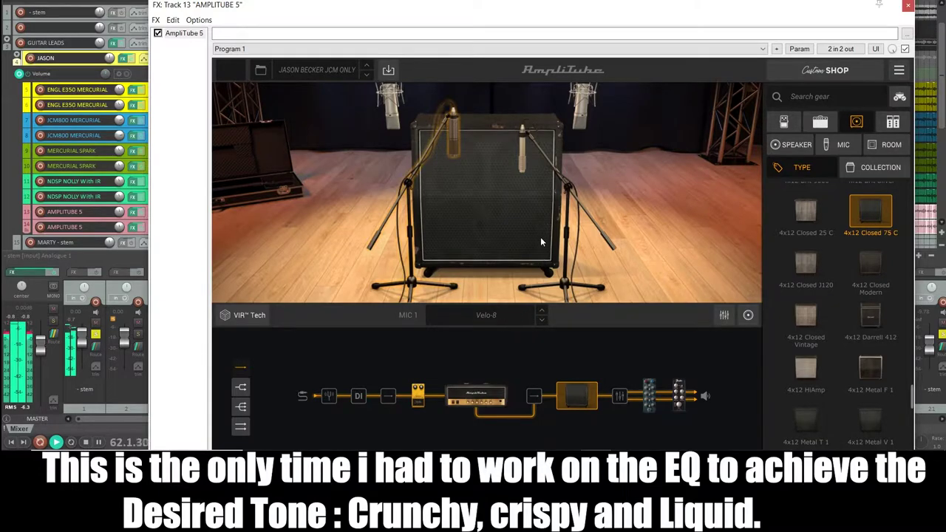
click(523, 164)
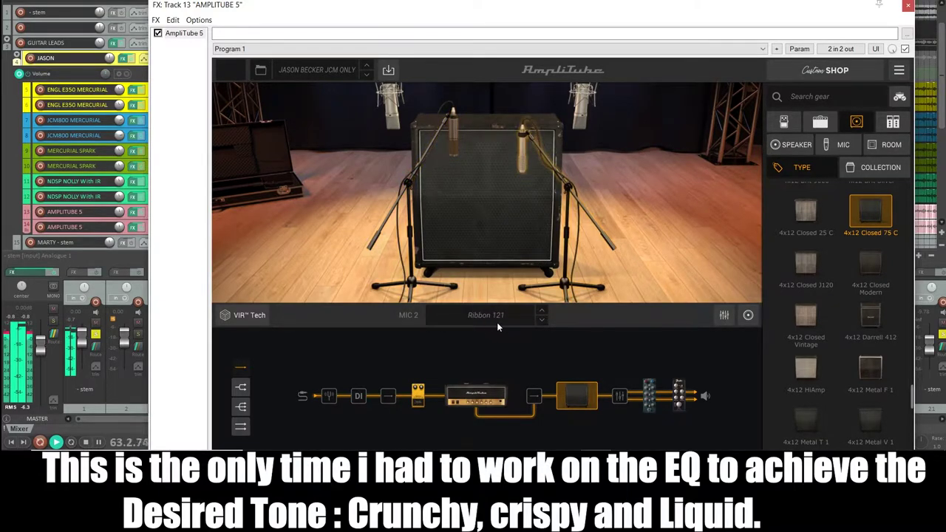
click(651, 399)
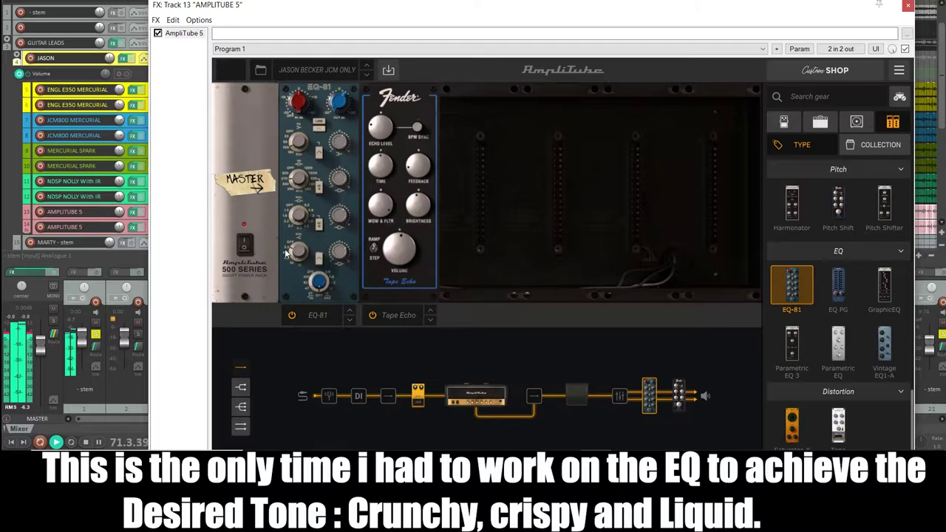
key(Escape)
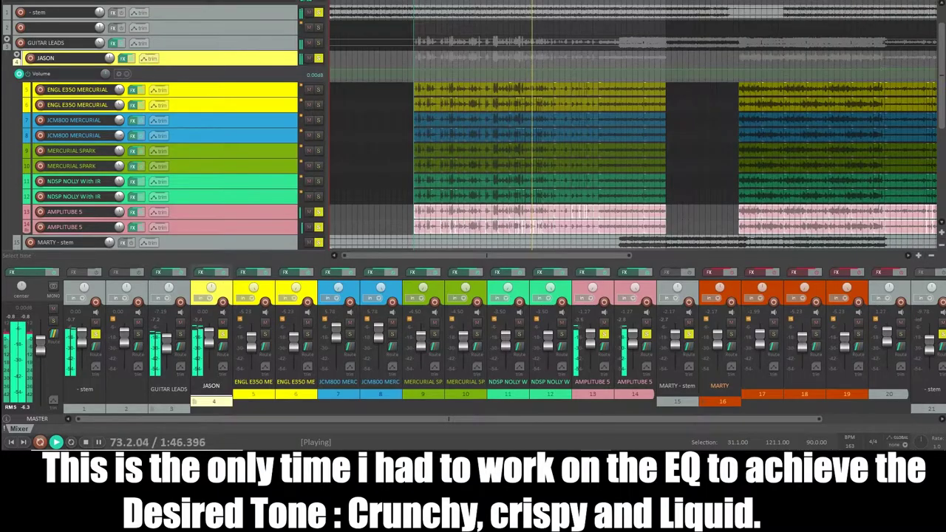
- Unsolo the backing stem so the AMPLITUBE 5 leads play without it
click(319, 14)
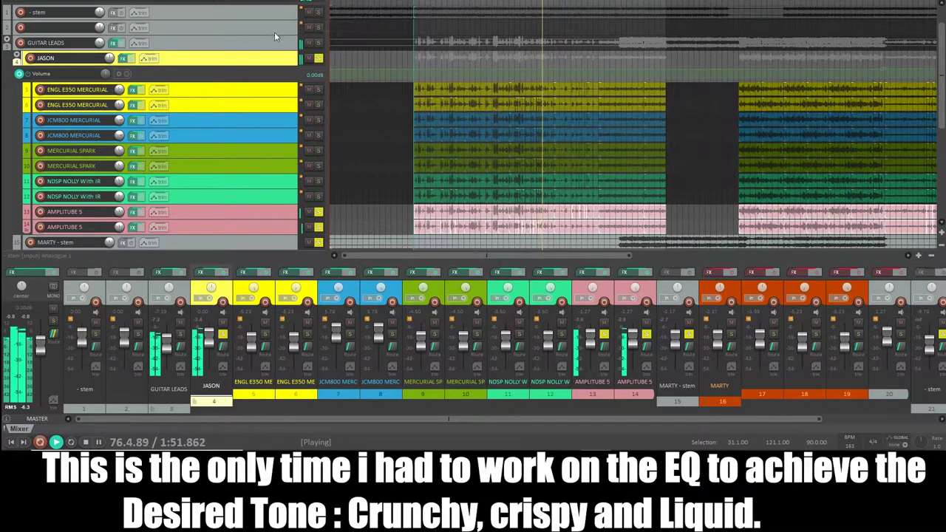
scroll(192, 113, down, 1)
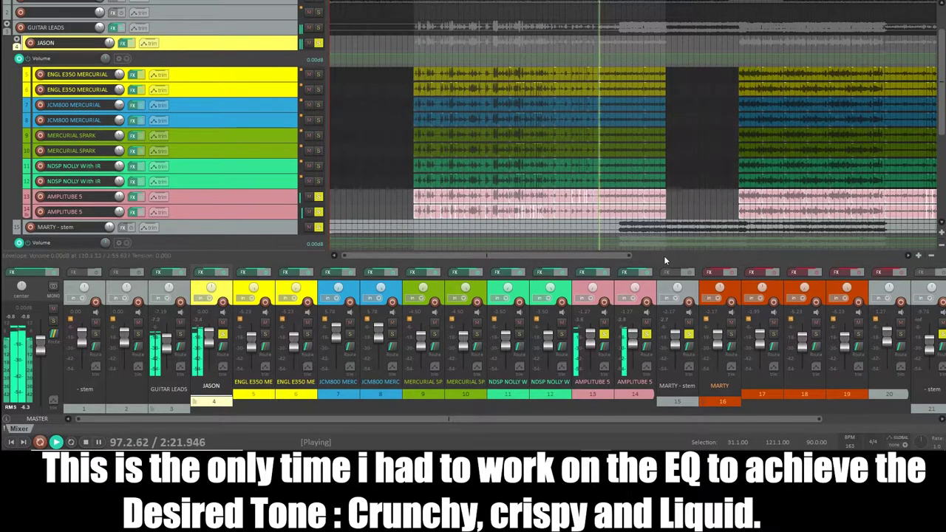
- Select the MARTY - stem track, view the L1 Limiter on the MARTY track, and close its effects window
click(208, 229)
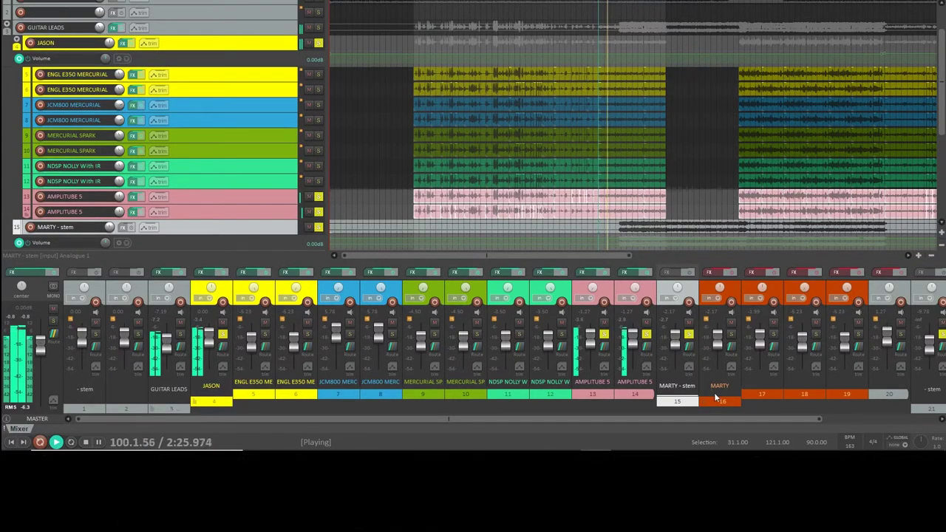
click(712, 273)
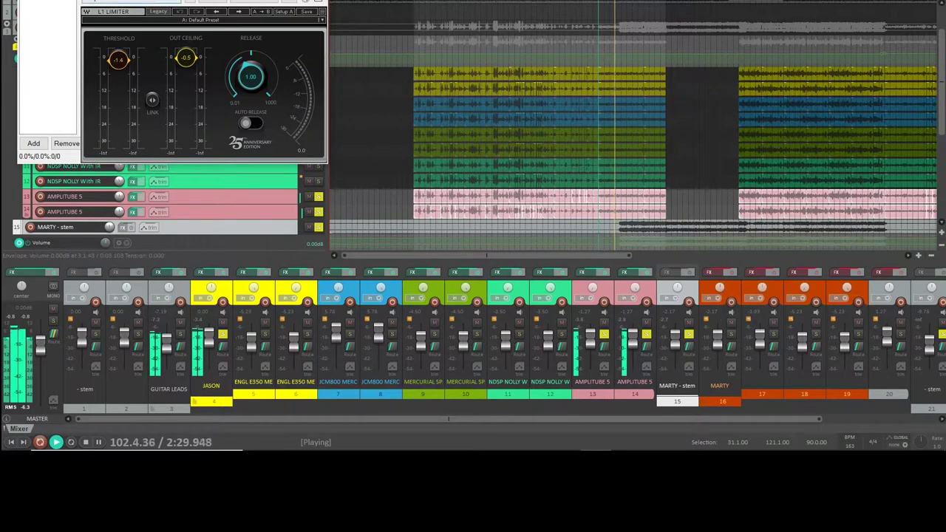
click(319, 2)
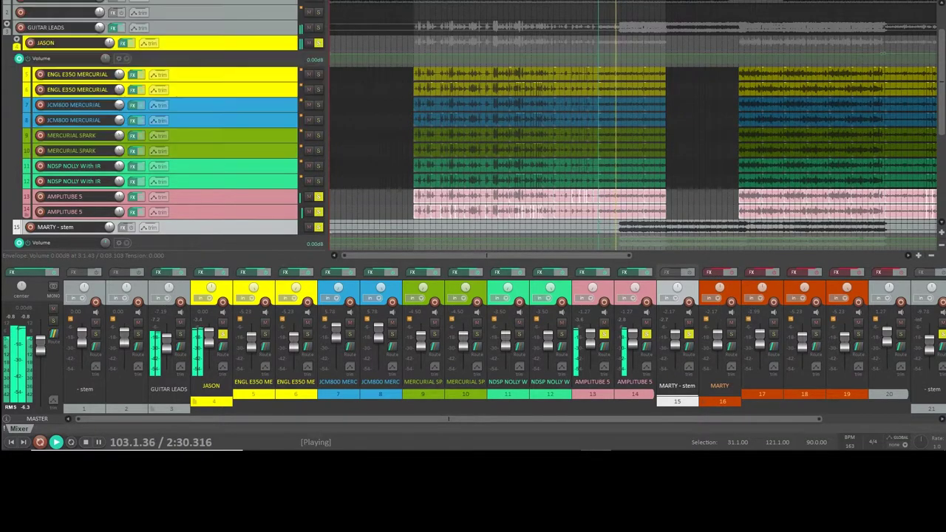
- Inspect the Marty Friedmanism preset in Axiom on track 17, viewing its Miaow Wah, TSC 1.1 and U530 1.1 modules, and close the windows
click(753, 274)
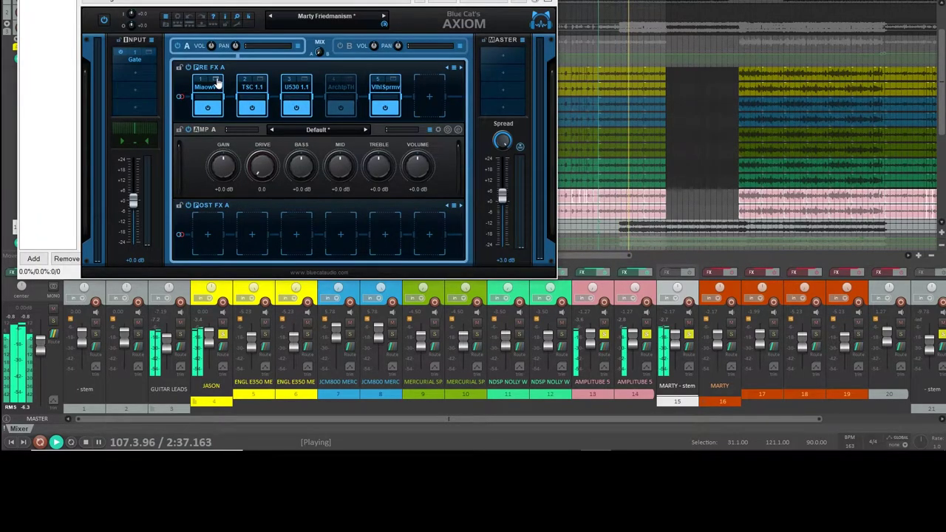
double_click(217, 82)
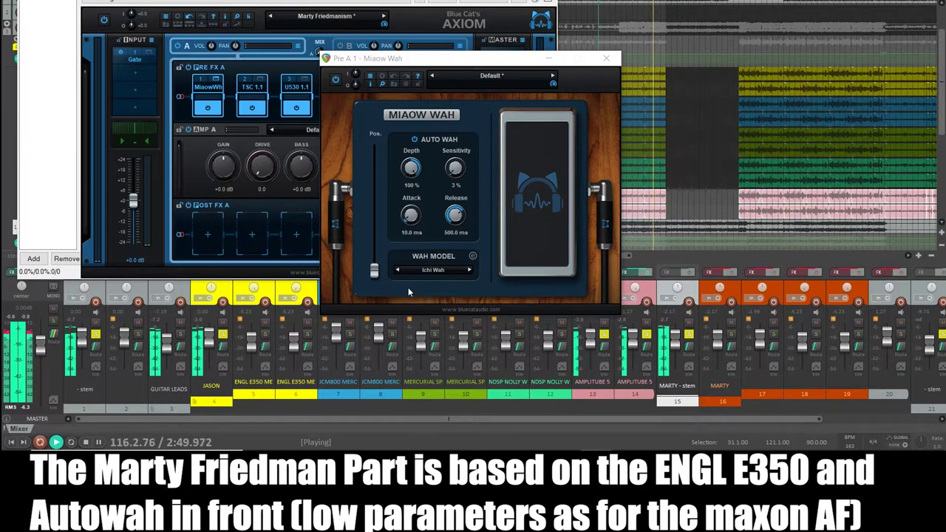
click(606, 59)
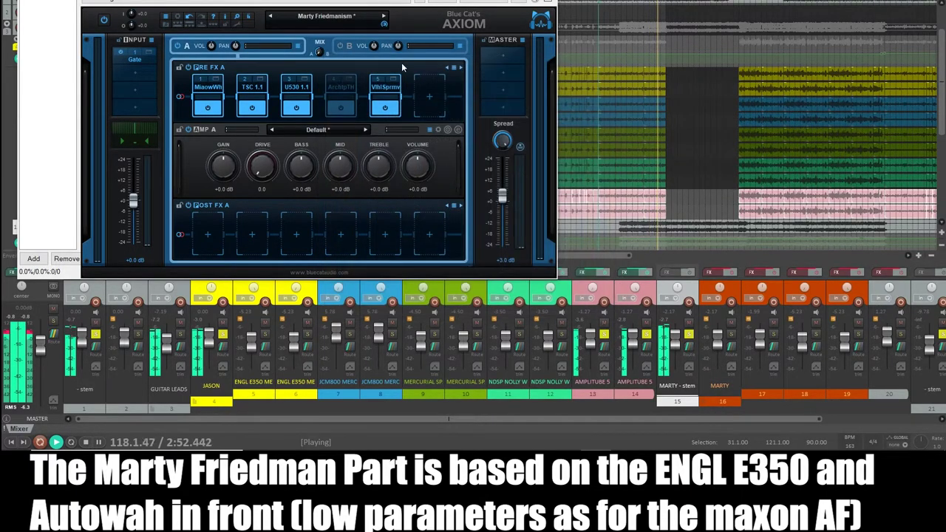
click(258, 82)
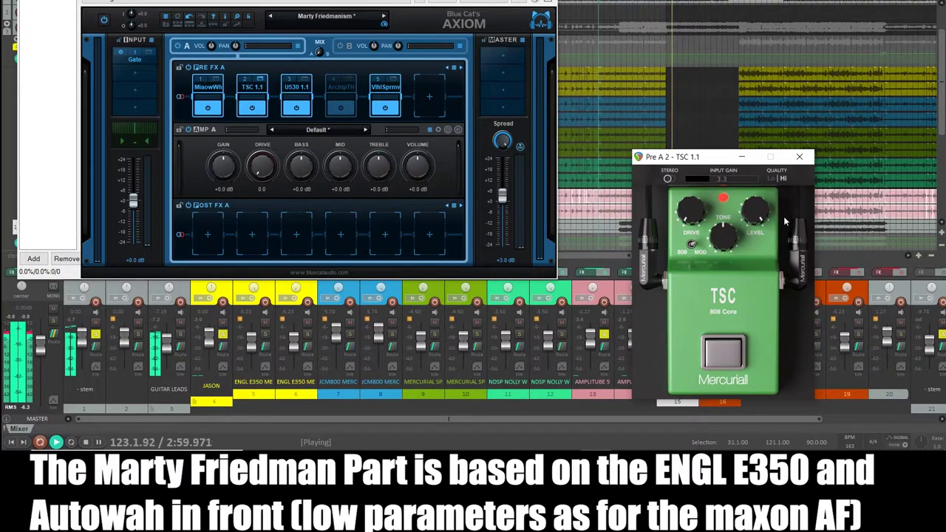
click(799, 158)
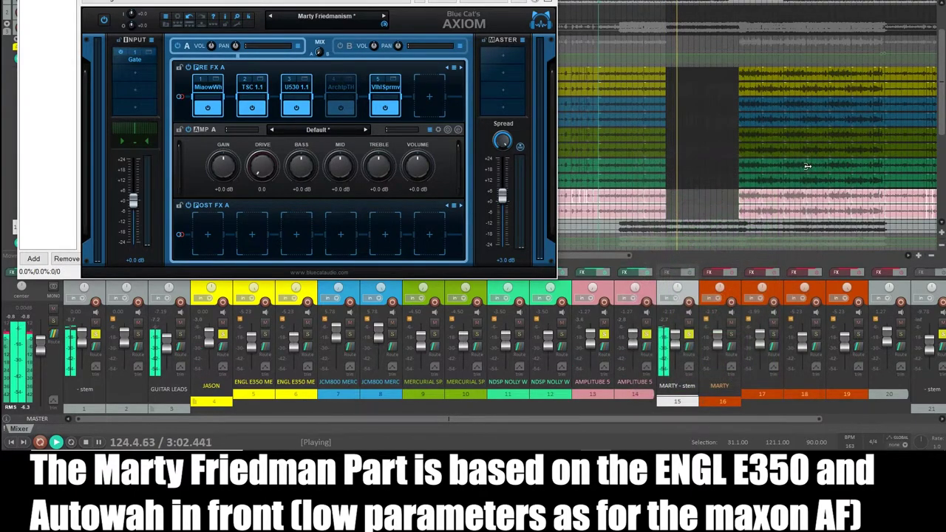
click(305, 84)
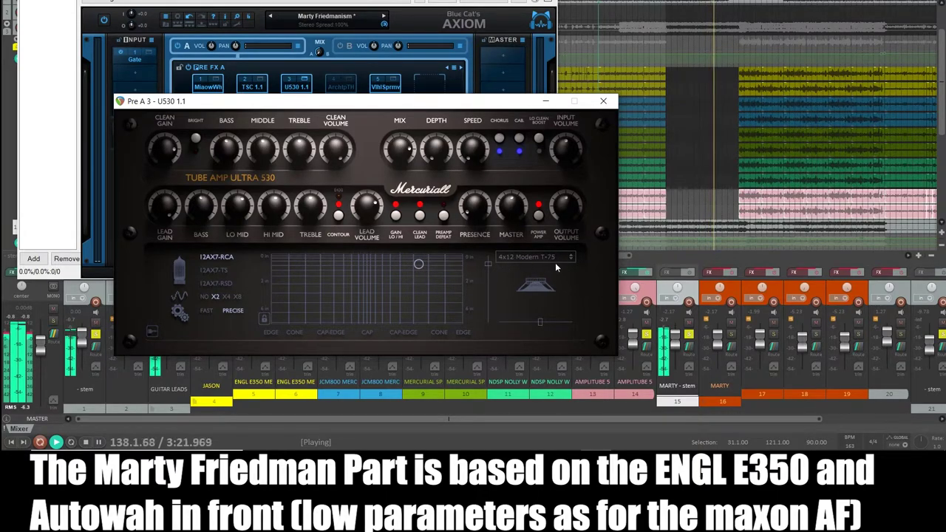
click(605, 102)
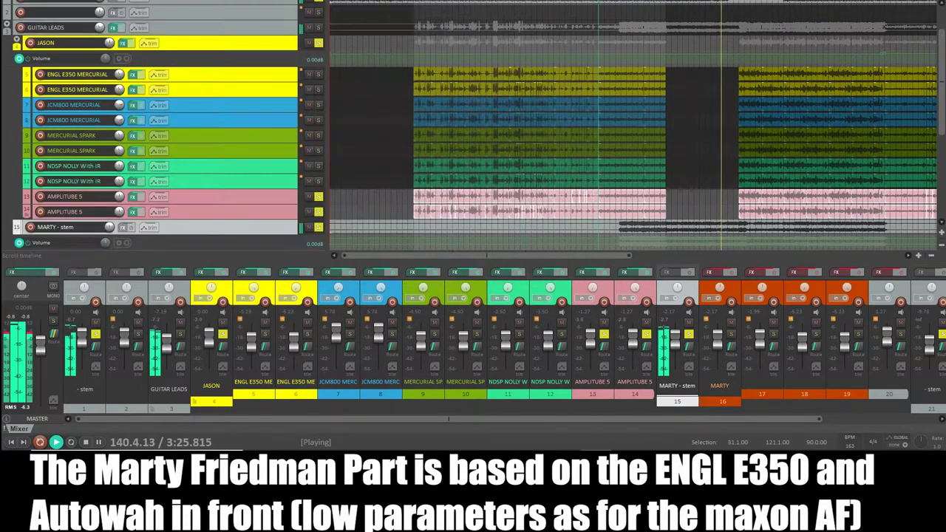
- Switch the soloed leads from AMPLITUBE 5 to both ENGL E350 MERCURIAL tracks, muting JASON during the change and unmuting it
click(222, 323)
click(646, 334)
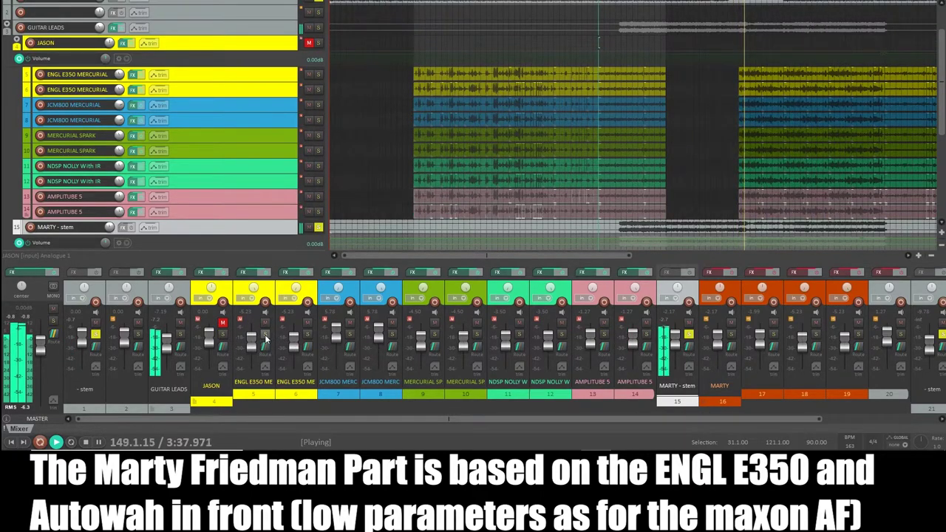
click(264, 334)
click(224, 323)
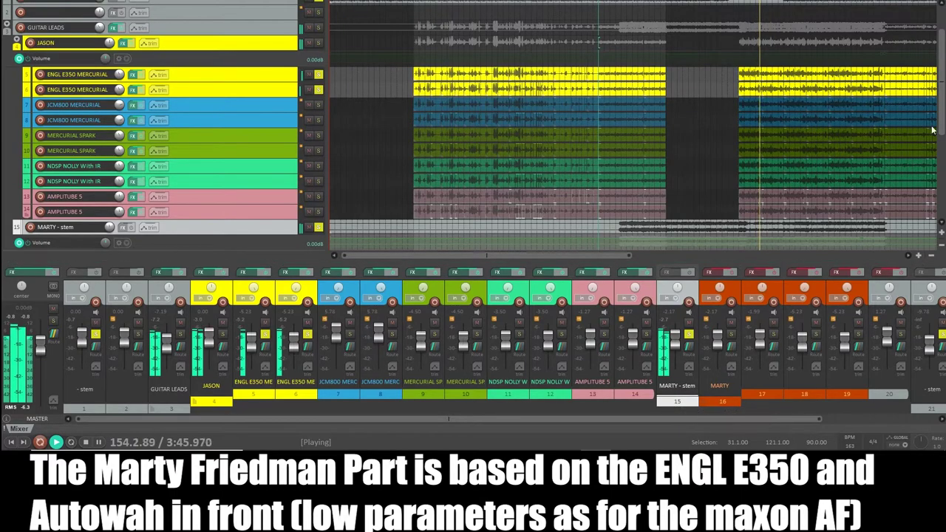
- Place the edit cursor at bar 269 in the song's final section and restart playback from there
drag(942, 110, 943, 141)
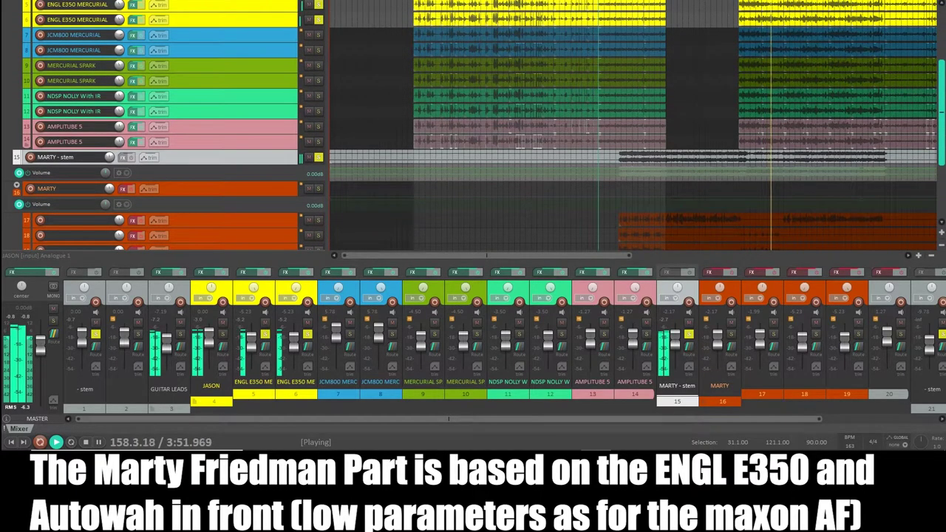
drag(730, 416, 790, 416)
drag(601, 258, 765, 250)
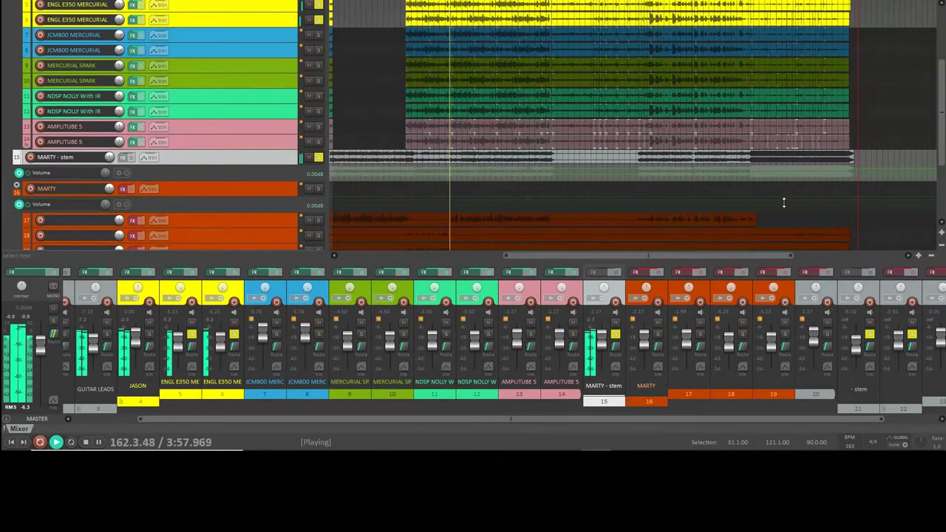
key(space)
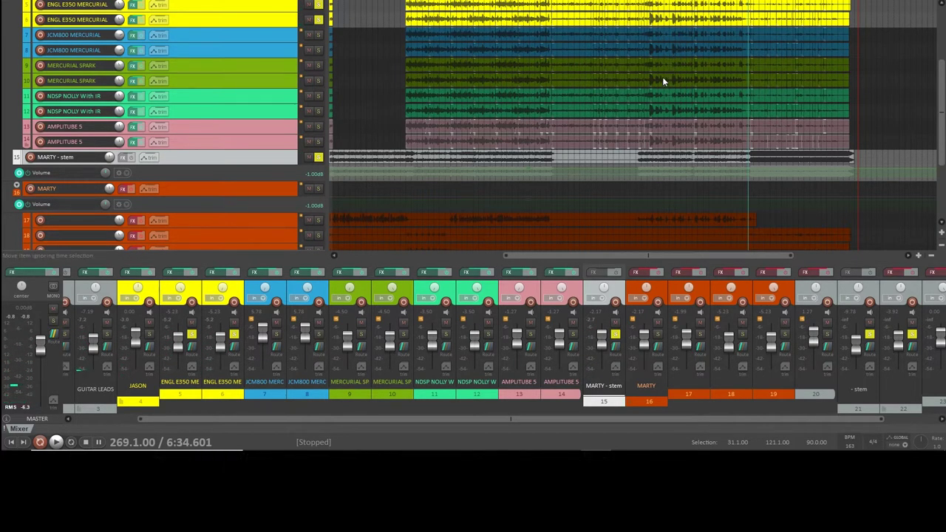
key(space)
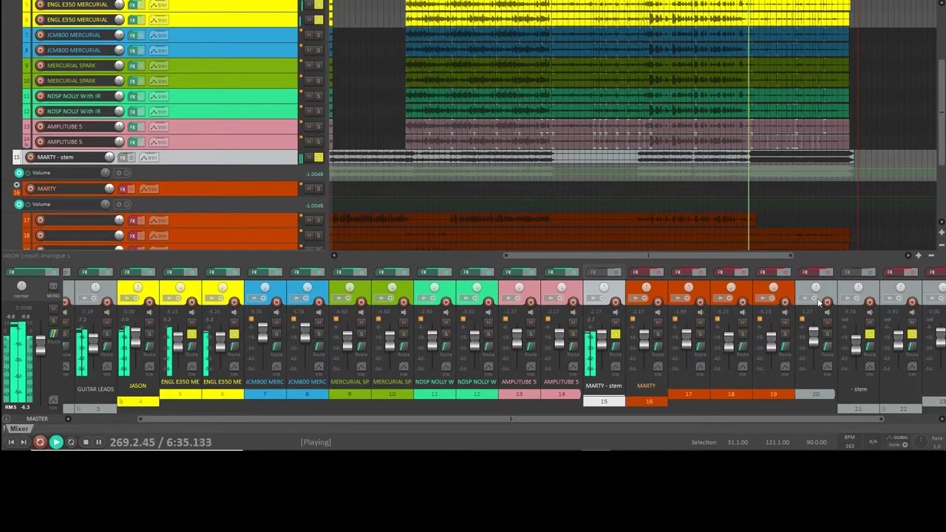
- Listen to the closing section from bar 269 with its lowest tracks in view, and stop playback at the end
drag(942, 162, 943, 209)
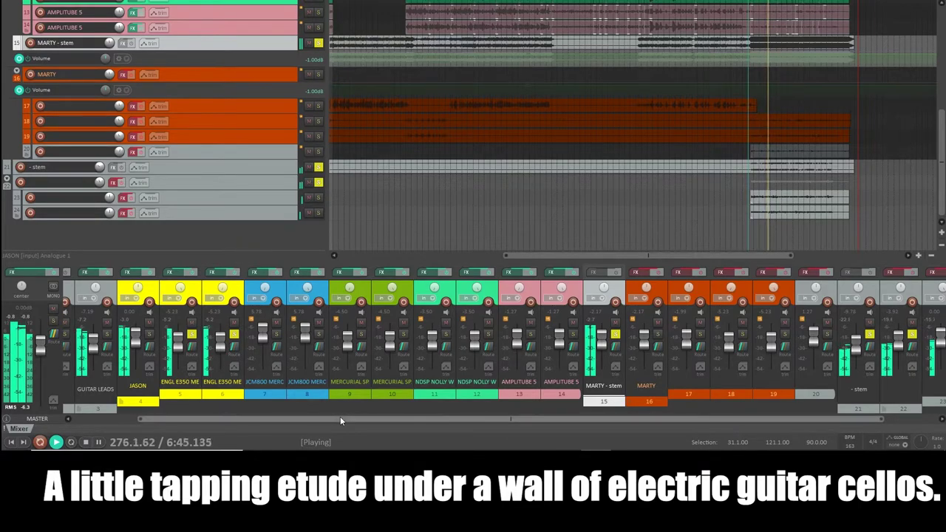
drag(340, 416, 304, 419)
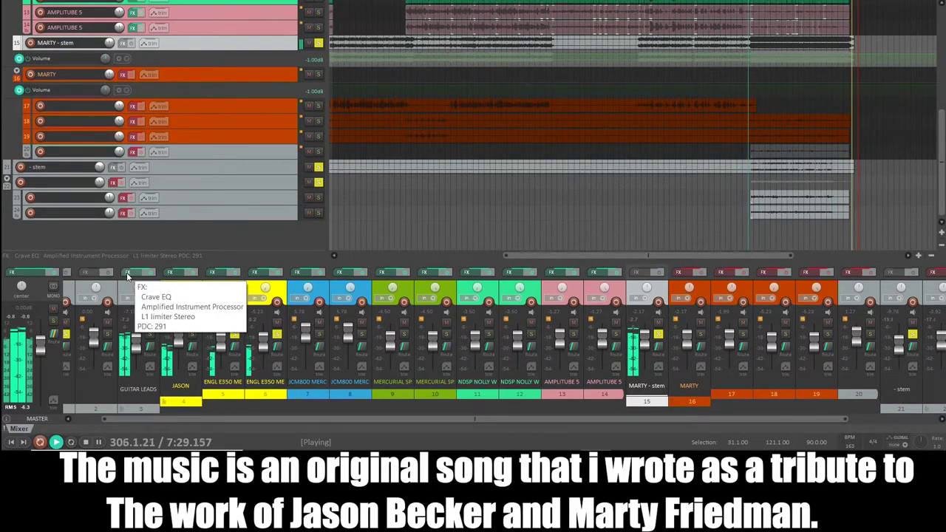
key(space)
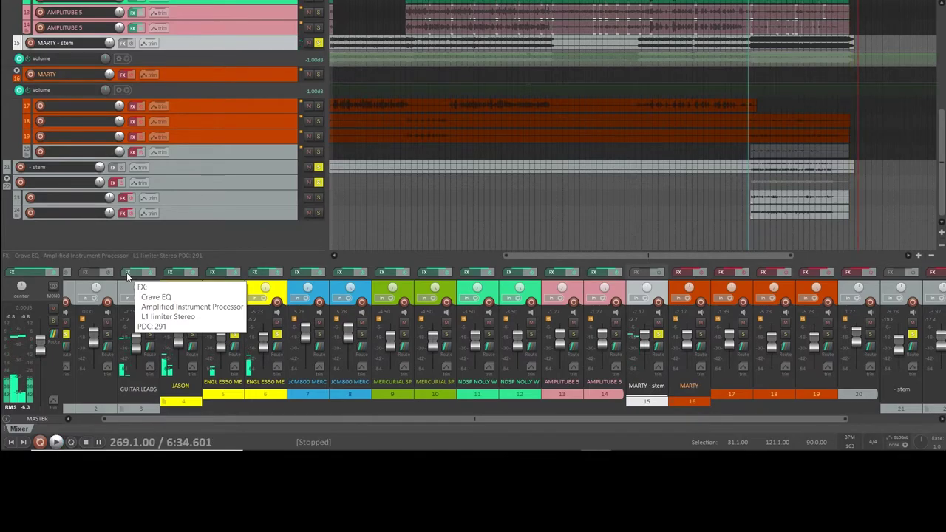
key(space)
key(space)
- Inspect the Amplified Instrument Processor and the Crave EQ low cut on the GUITAR LEADS track, and close the effects window
click(127, 273)
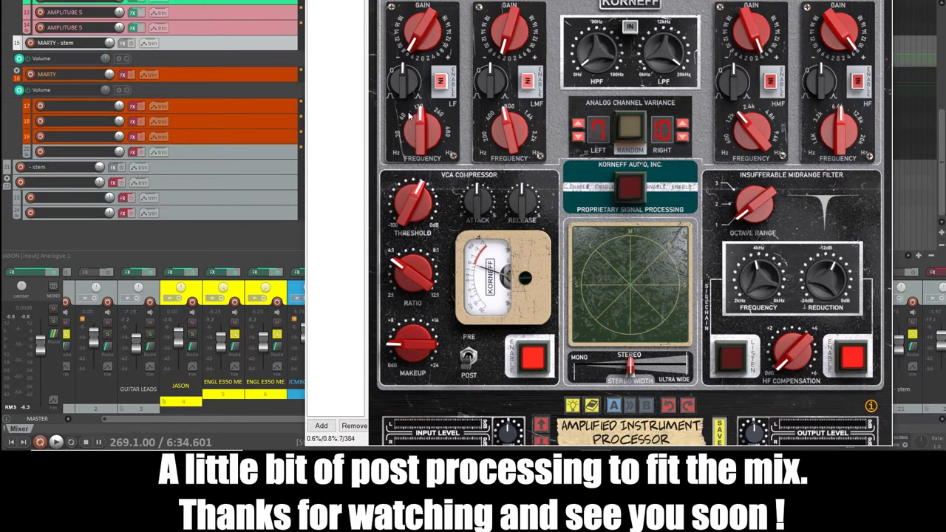
mouse_move(412, 209)
mouse_move(761, 279)
mouse_move(828, 280)
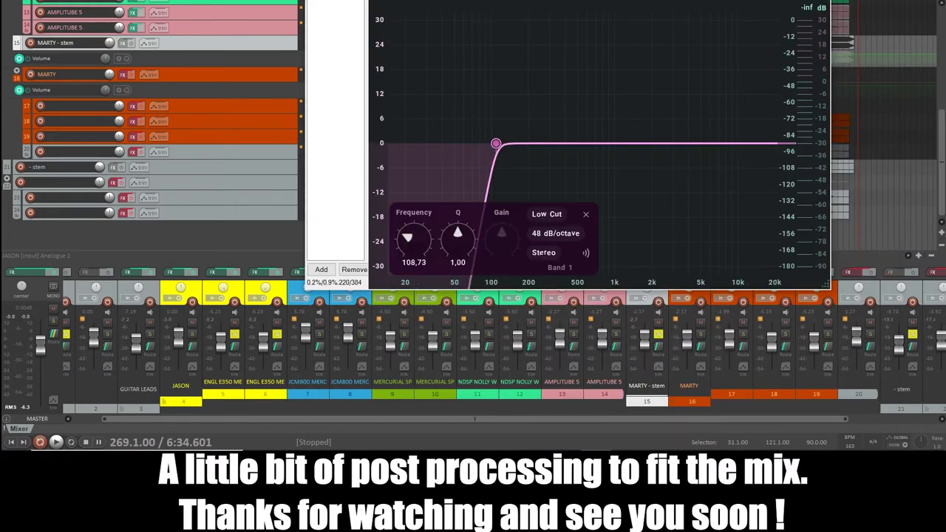
key(Escape)
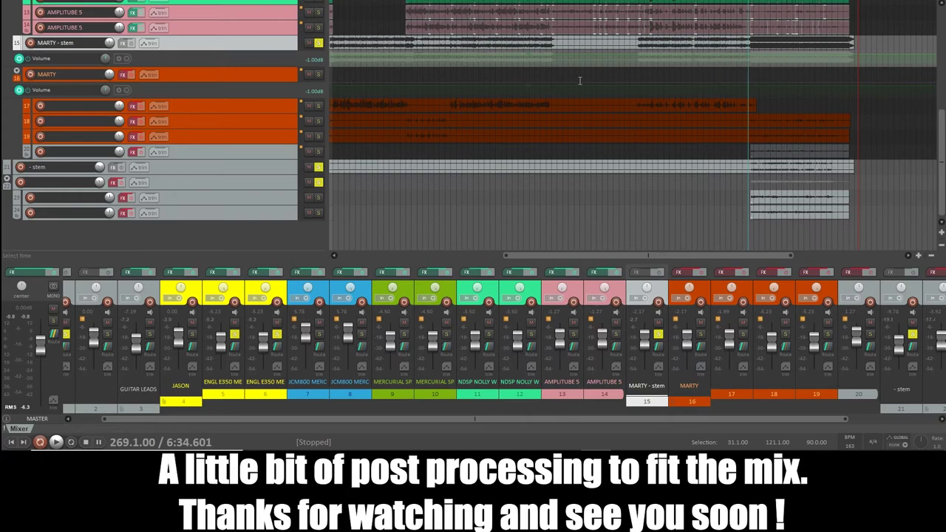